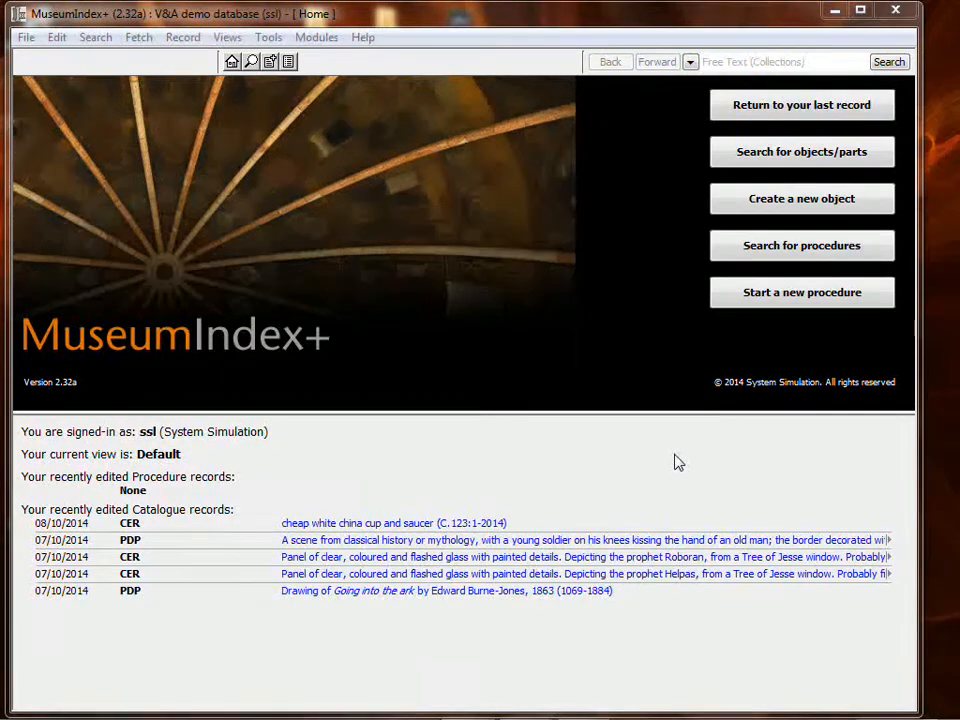
- Return to the last edited record, import ikea-cup-and-saucer.JPG from Sample Pictures and link it to that record
click(792, 115)
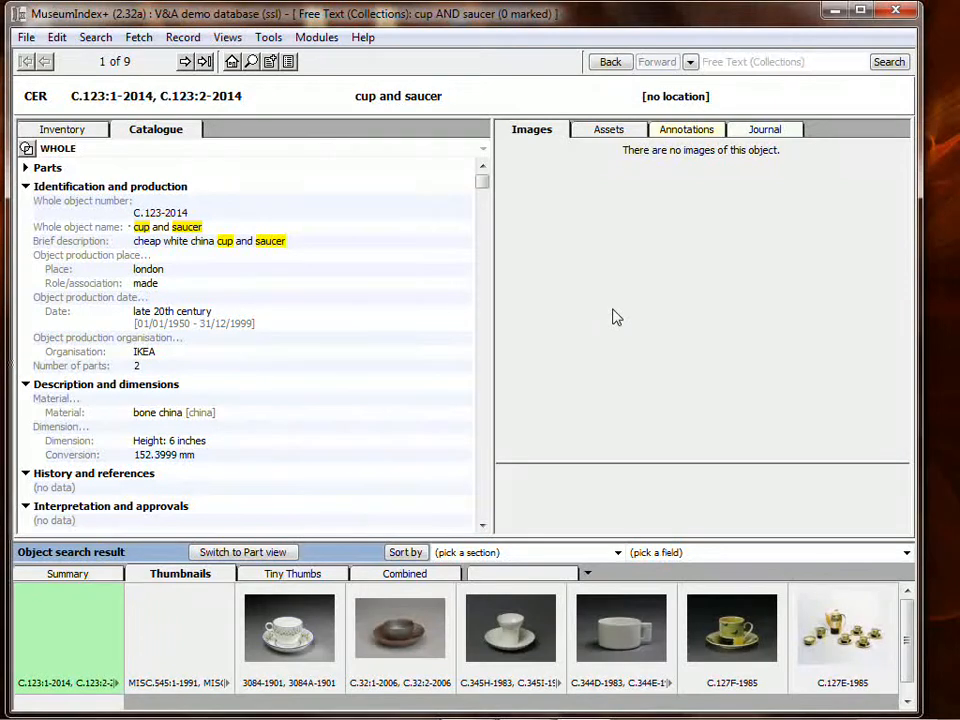
click(270, 38)
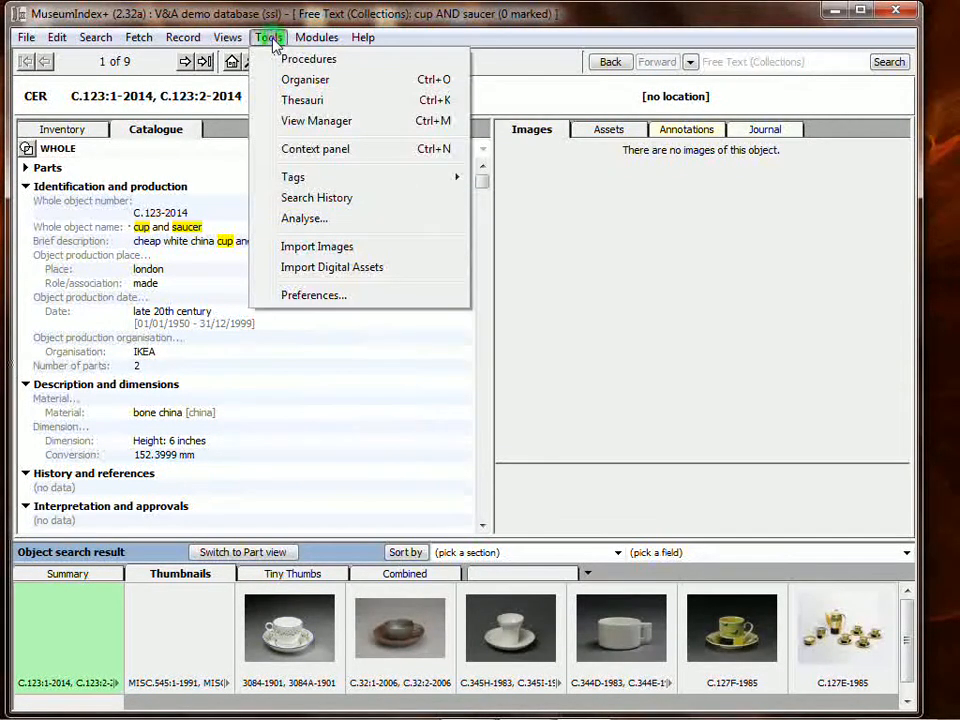
click(322, 252)
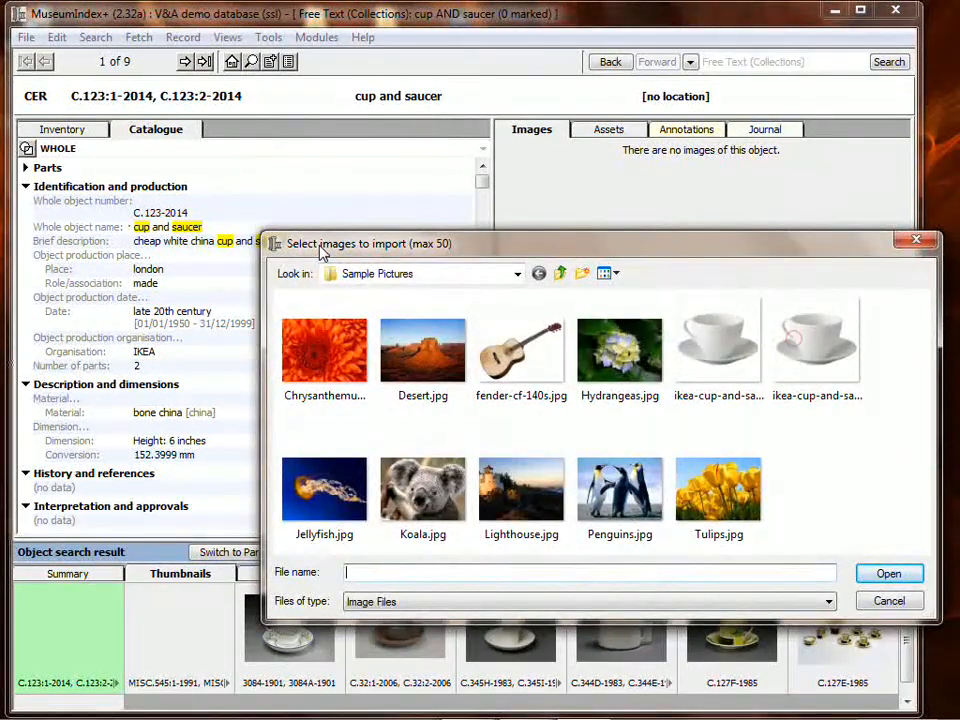
drag(529, 239, 455, 202)
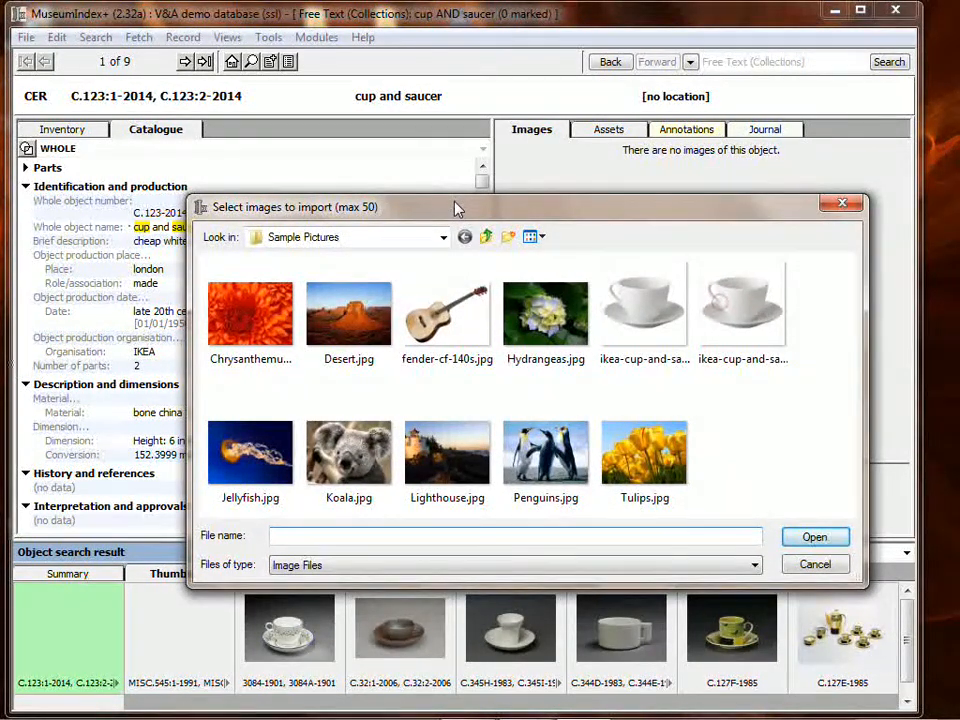
click(684, 369)
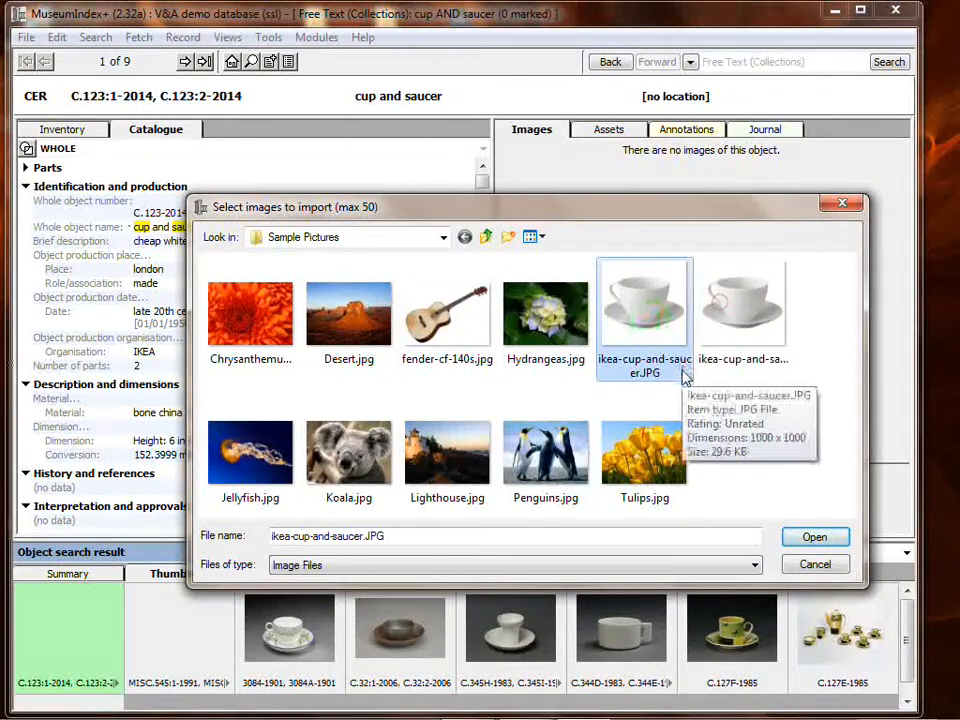
click(815, 538)
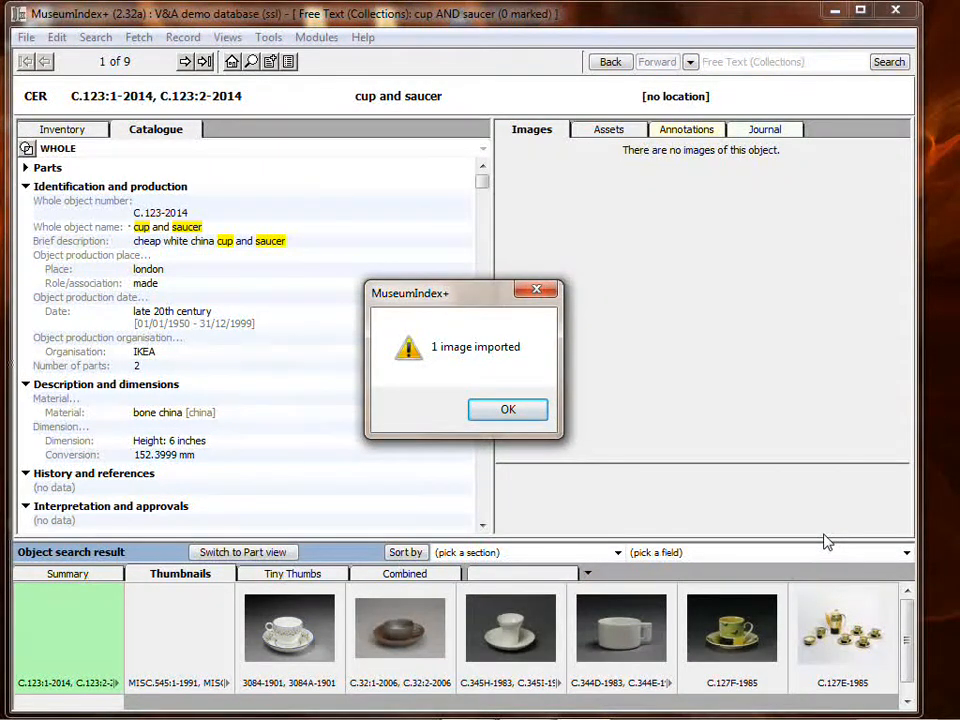
click(518, 416)
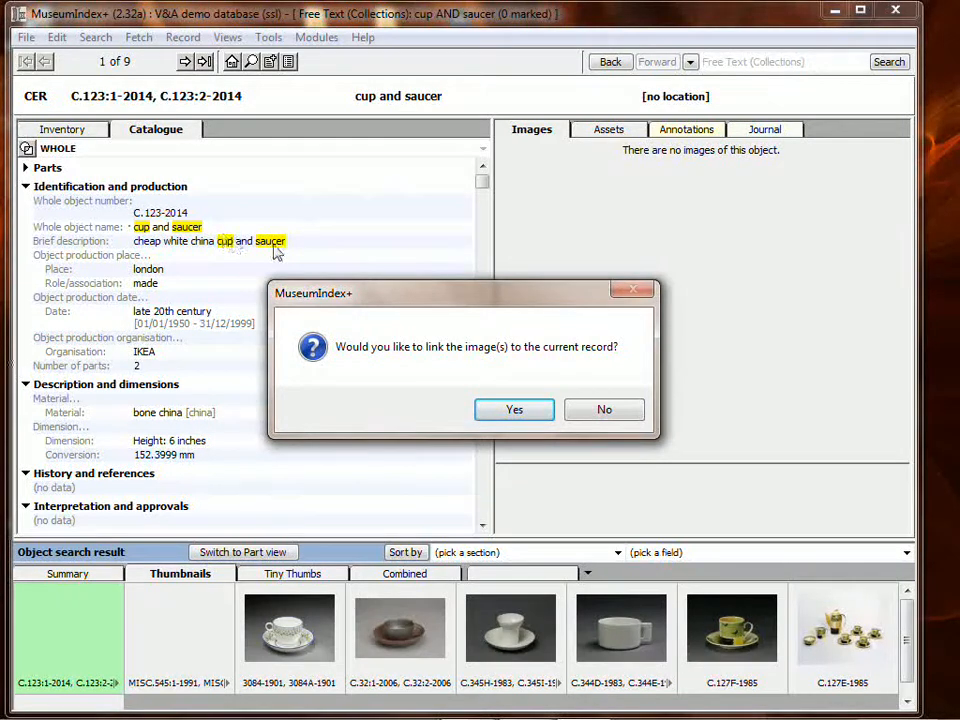
click(534, 411)
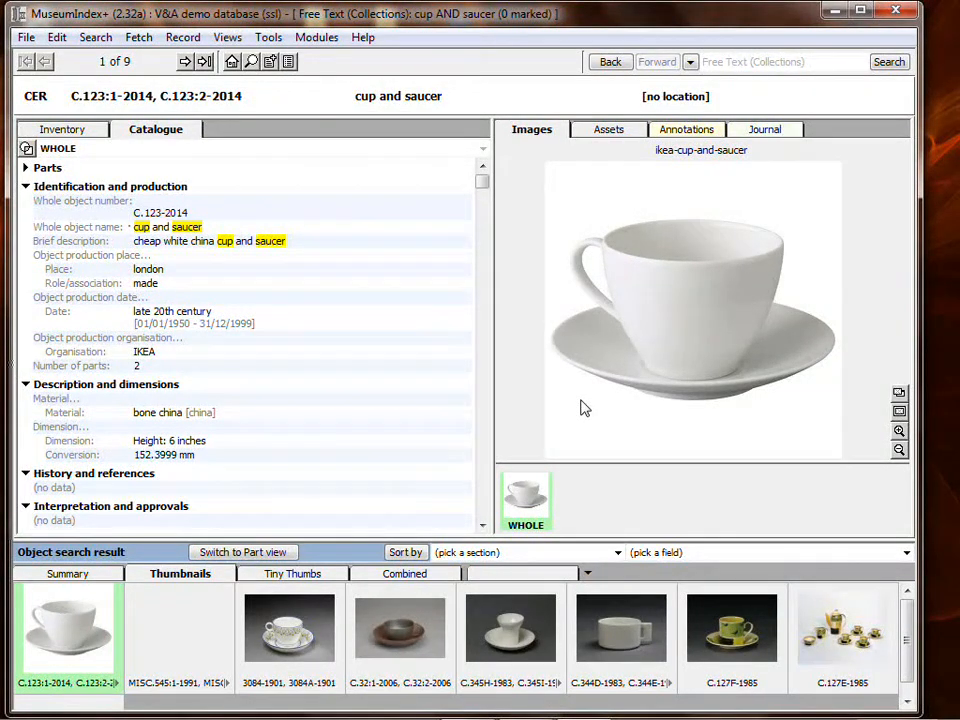
- Show the linked image's asset record and preview its stored renditions, from Thumbnail (96px JPEG) to Full size compressed (JPEG)
right_click(533, 501)
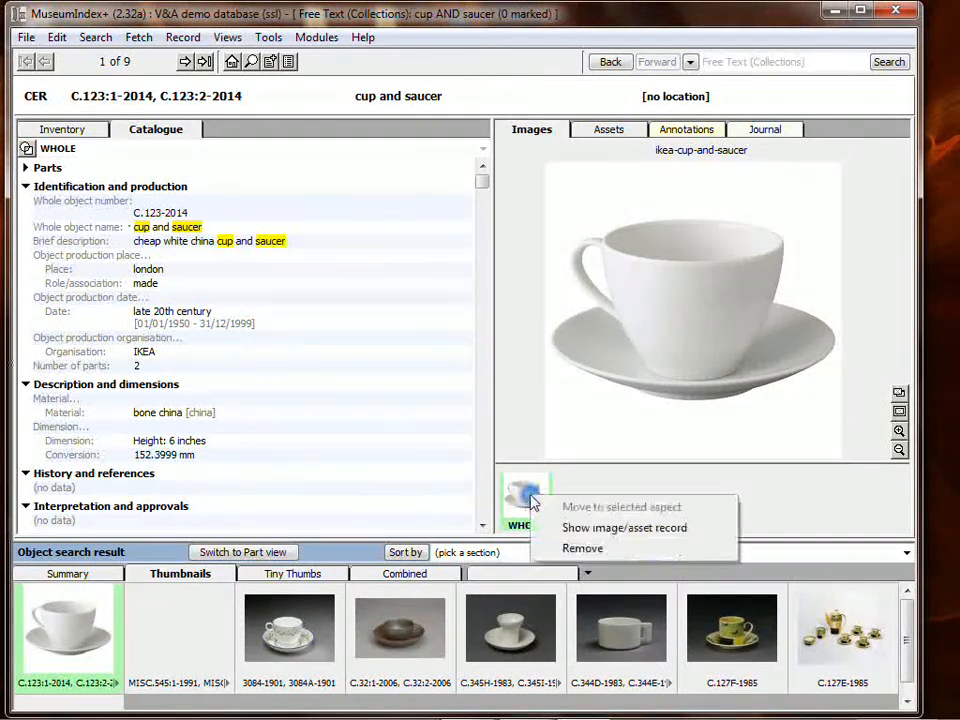
click(634, 534)
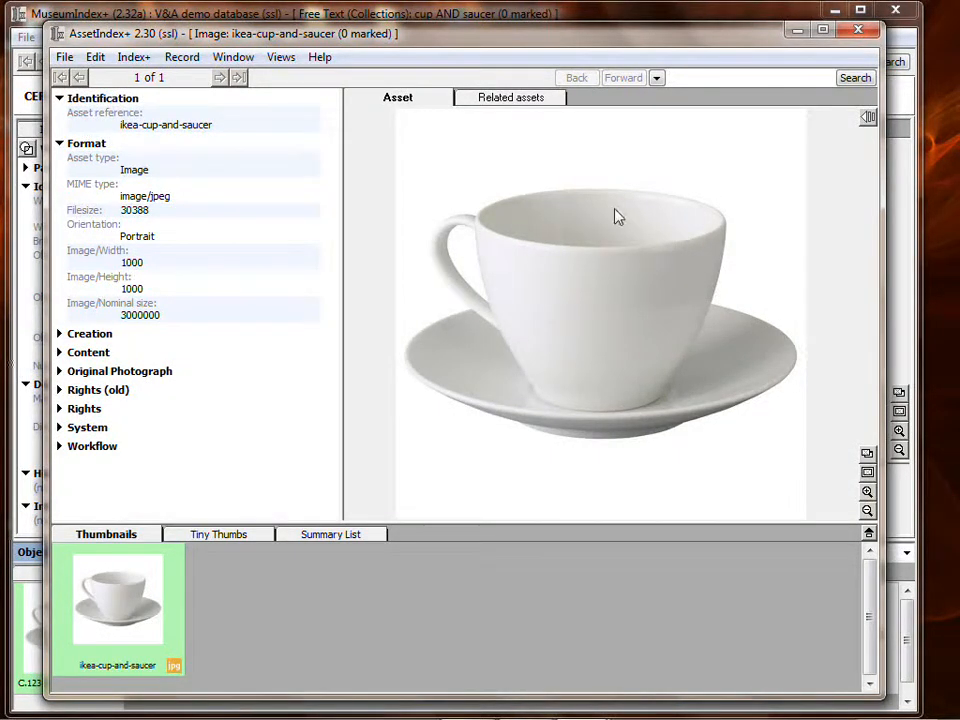
click(868, 118)
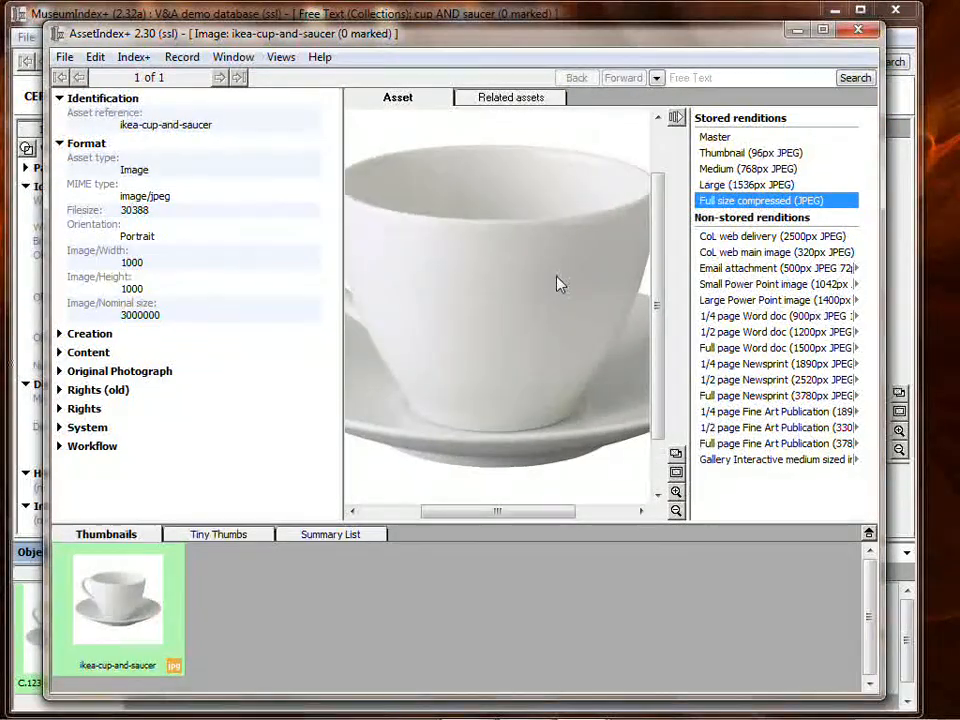
click(752, 155)
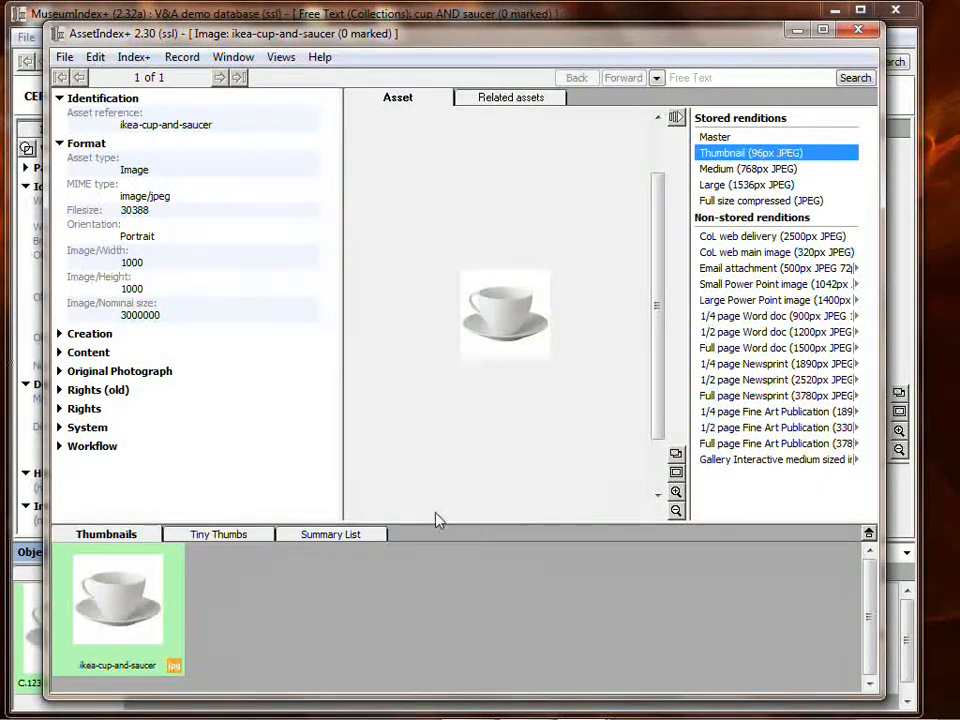
click(760, 170)
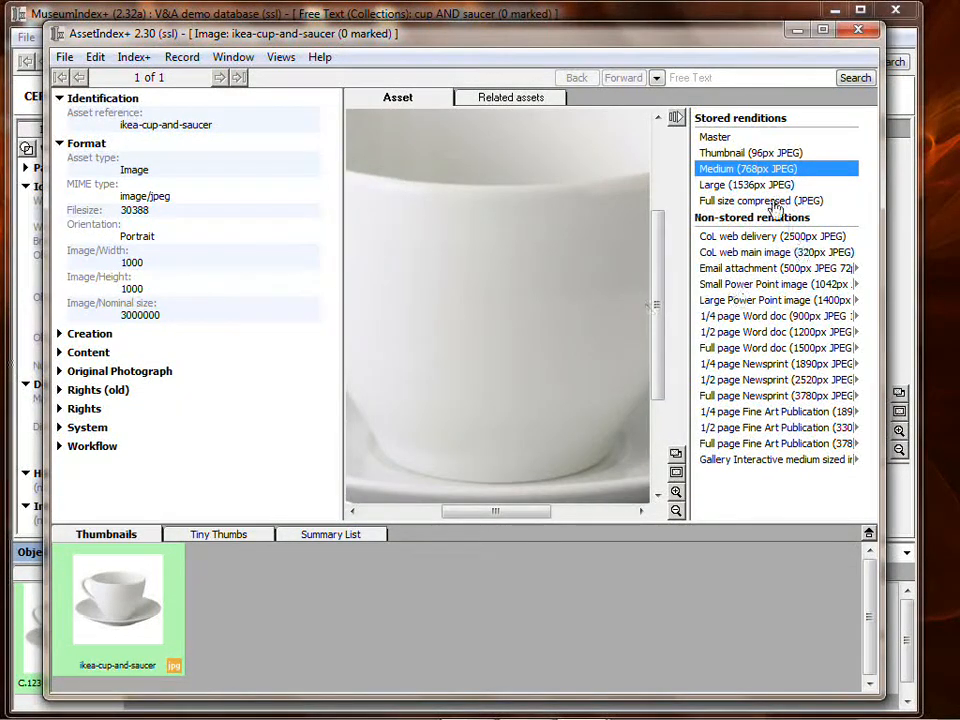
click(765, 185)
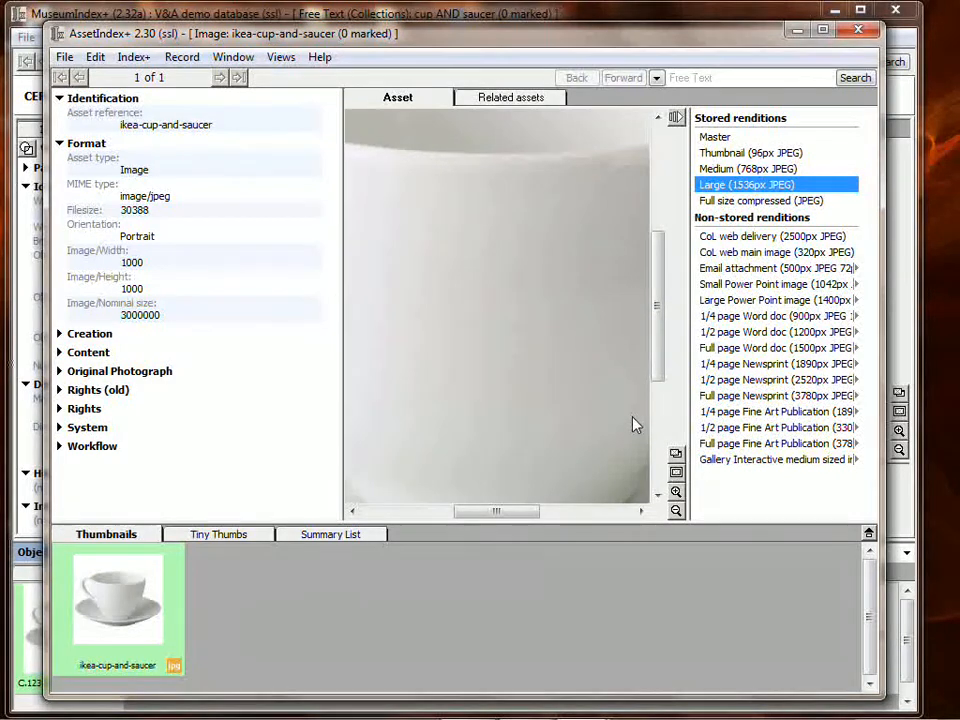
click(718, 137)
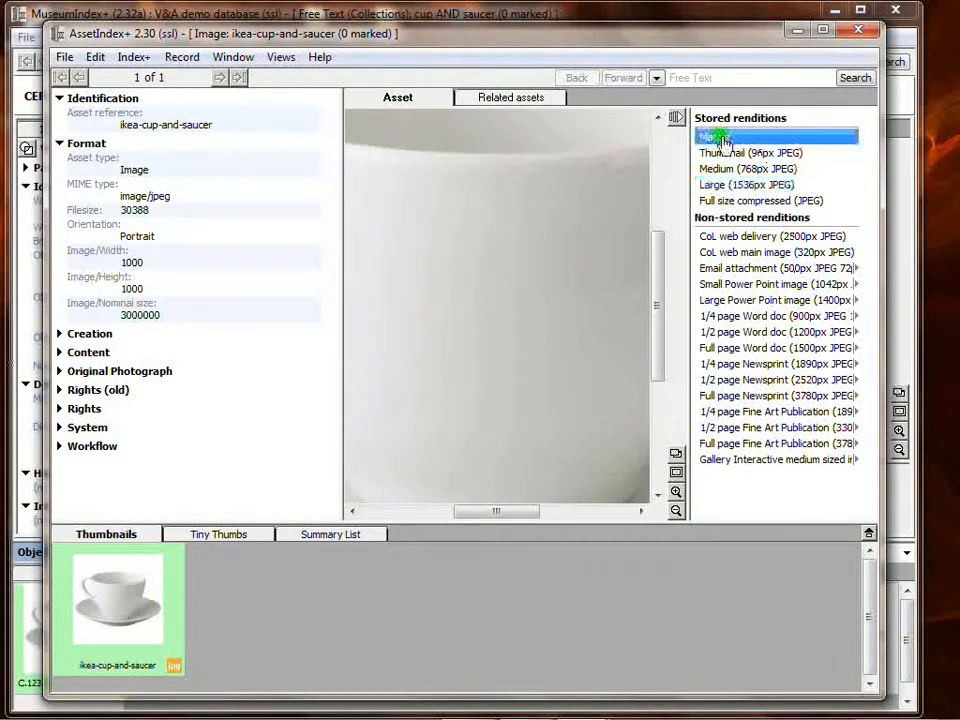
click(735, 153)
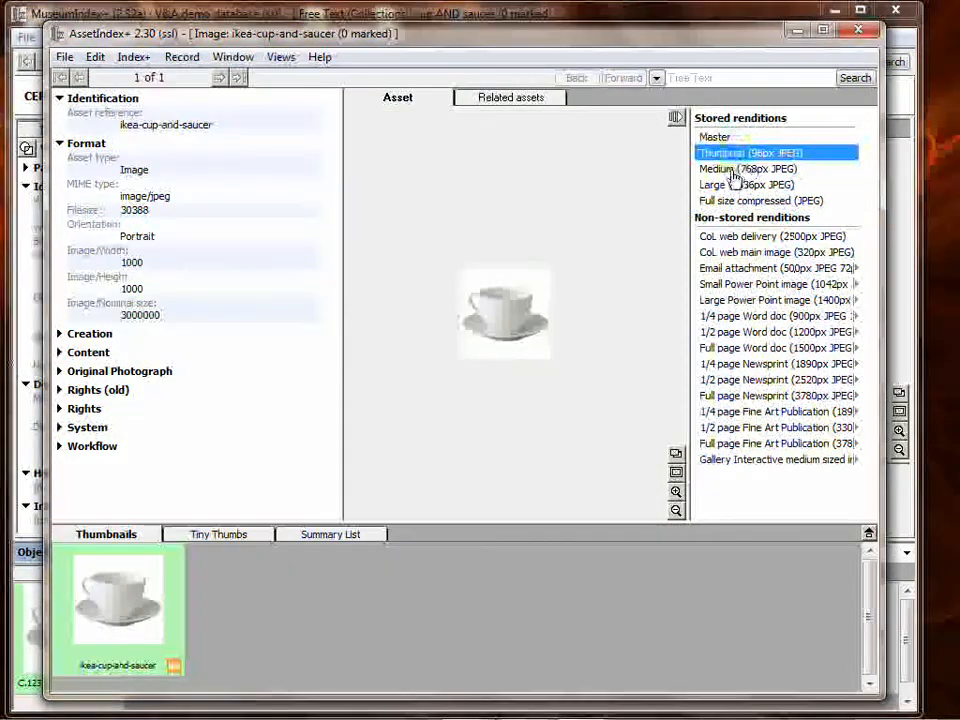
click(735, 169)
click(730, 185)
click(730, 201)
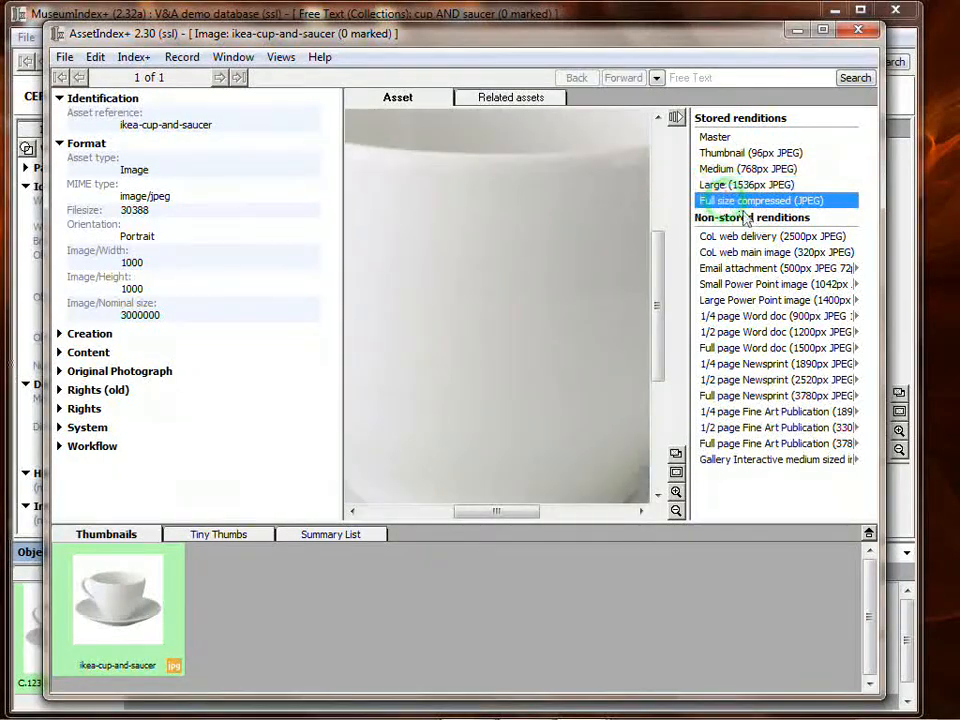
click(677, 119)
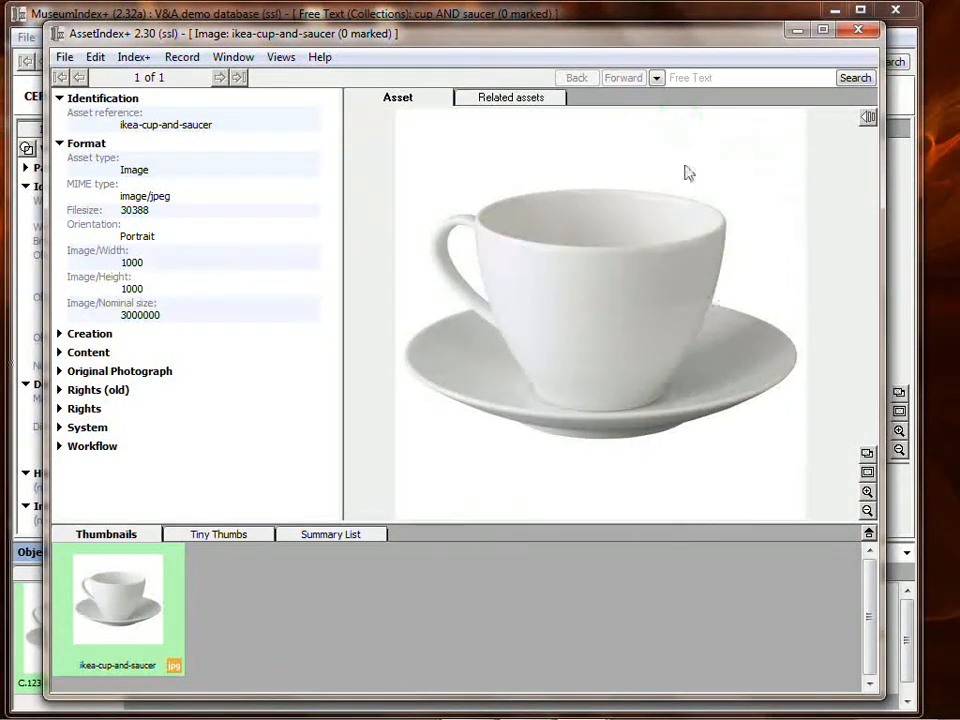
click(858, 30)
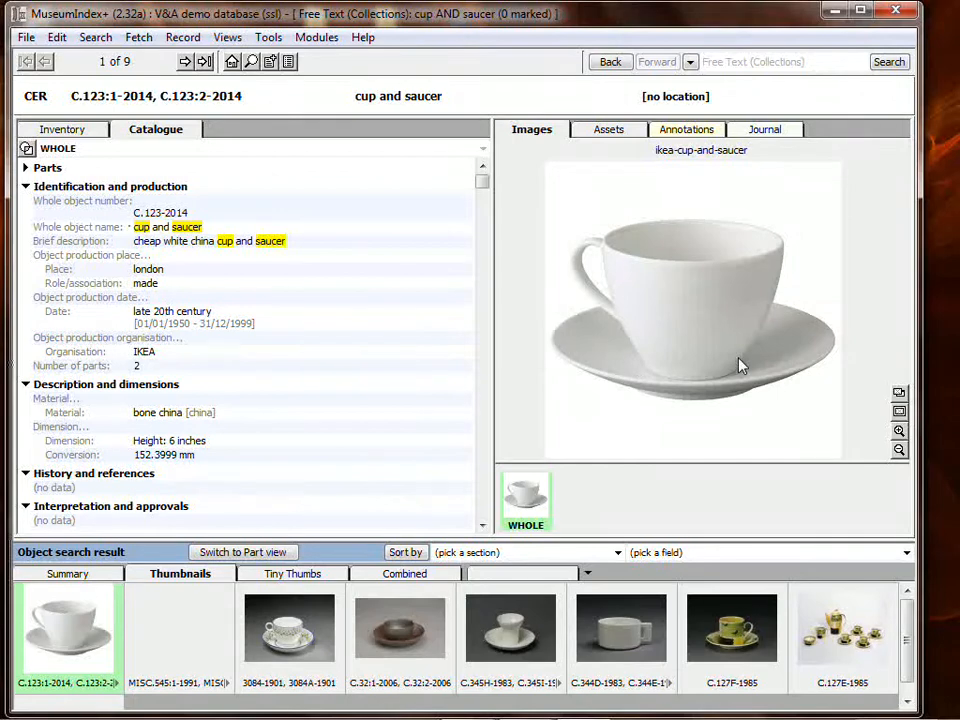
- View the cup and saucer image full screen and zoom in on the cup's rim and handle
click(899, 413)
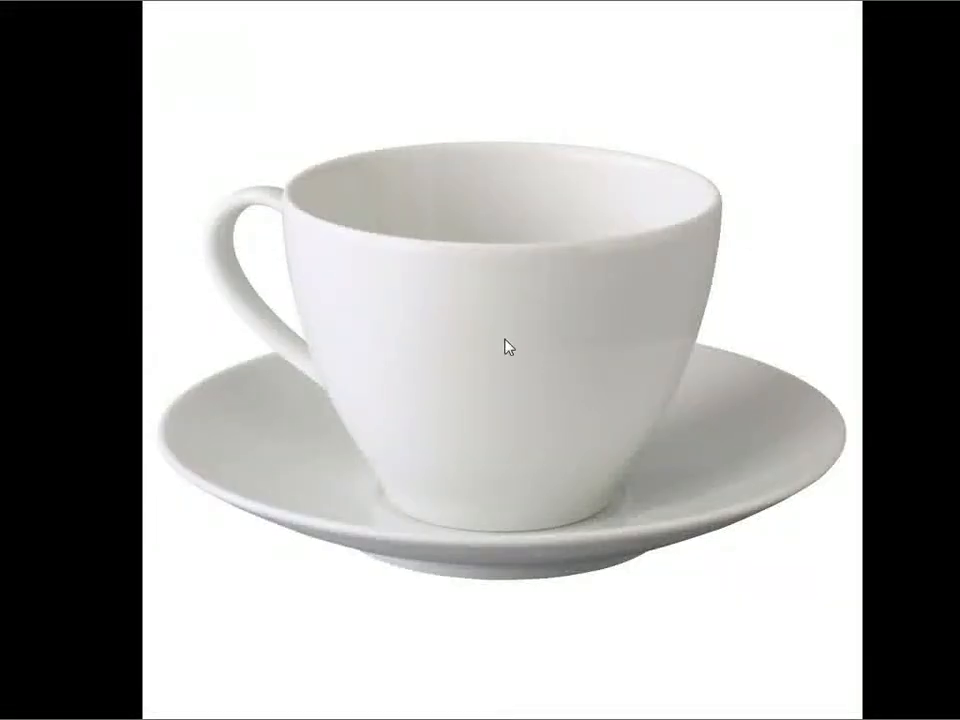
drag(246, 171, 470, 358)
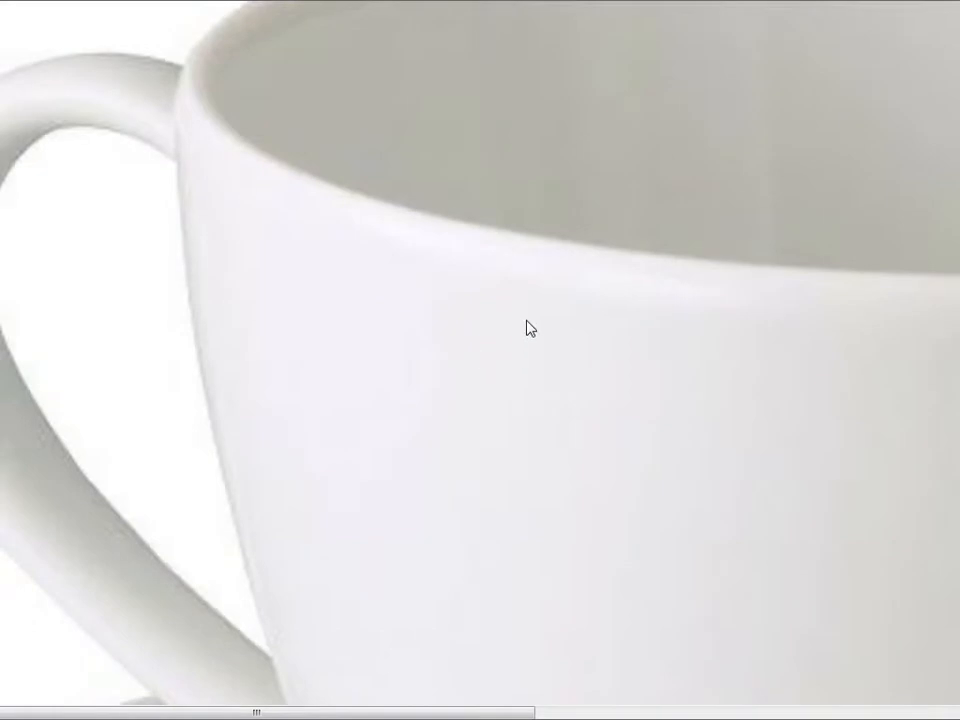
scroll(527, 328, down, 5)
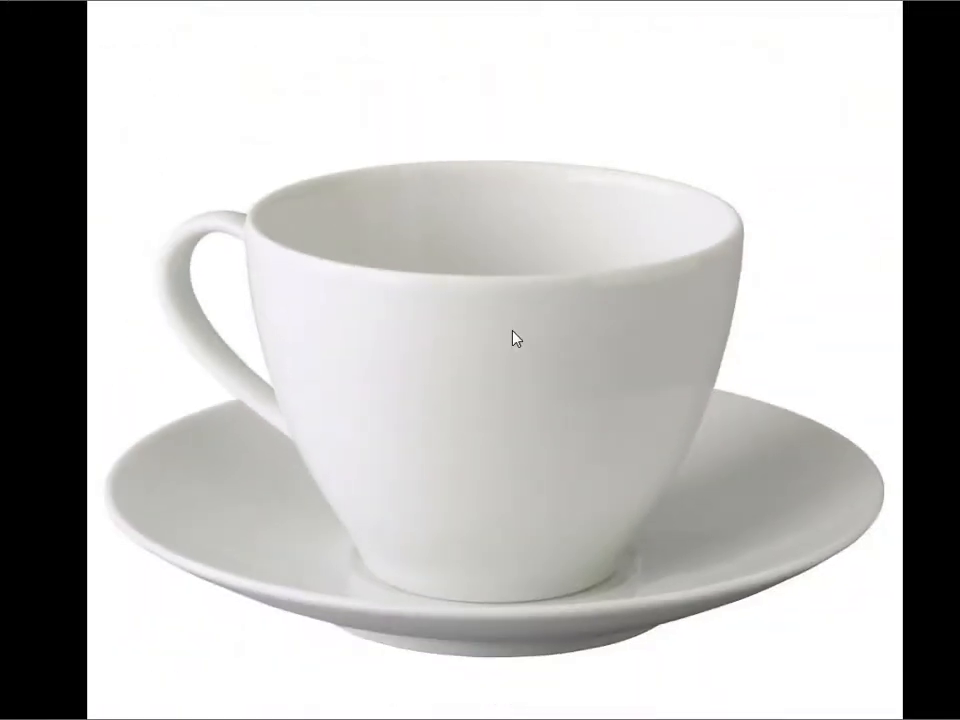
key(Escape)
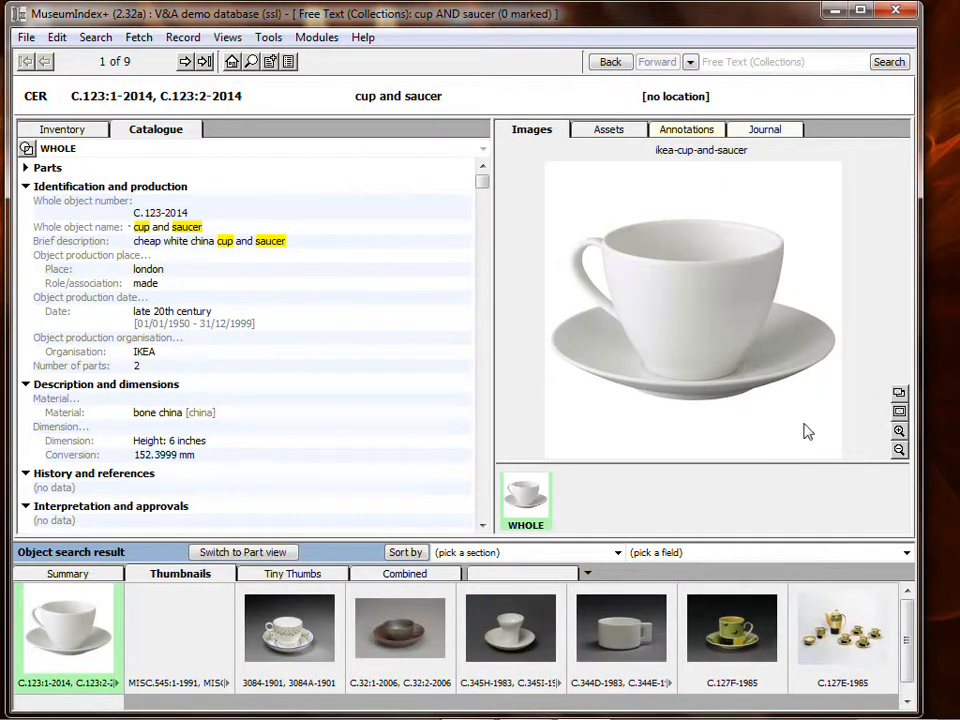
- Open the cup and saucer image in a separate viewer window, shrink the window beside the record and close it
double_click(713, 381)
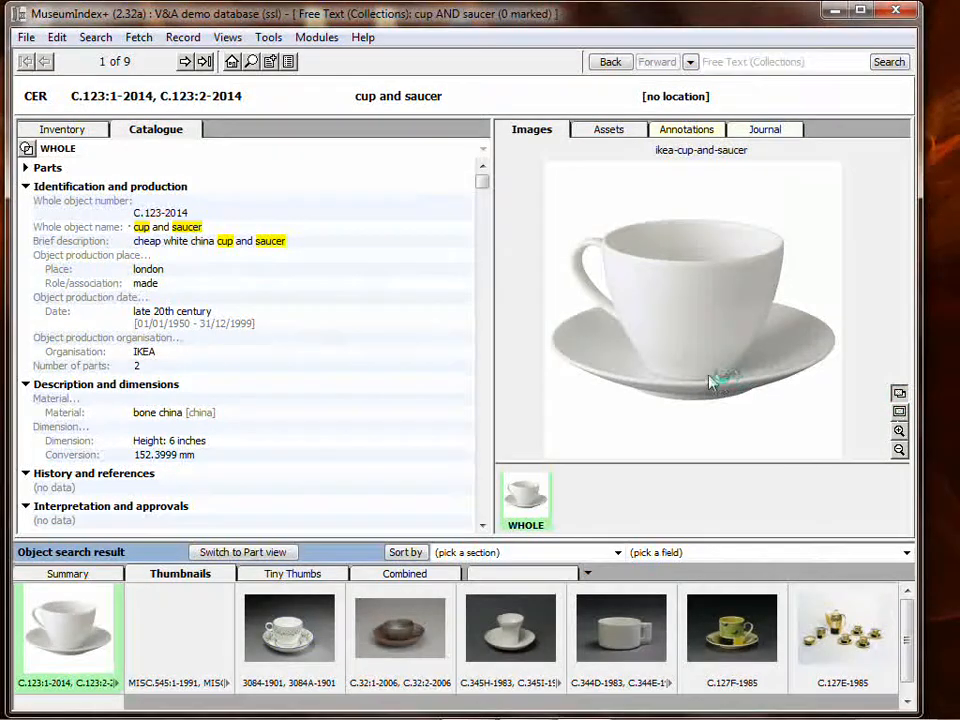
drag(557, 62, 563, 73)
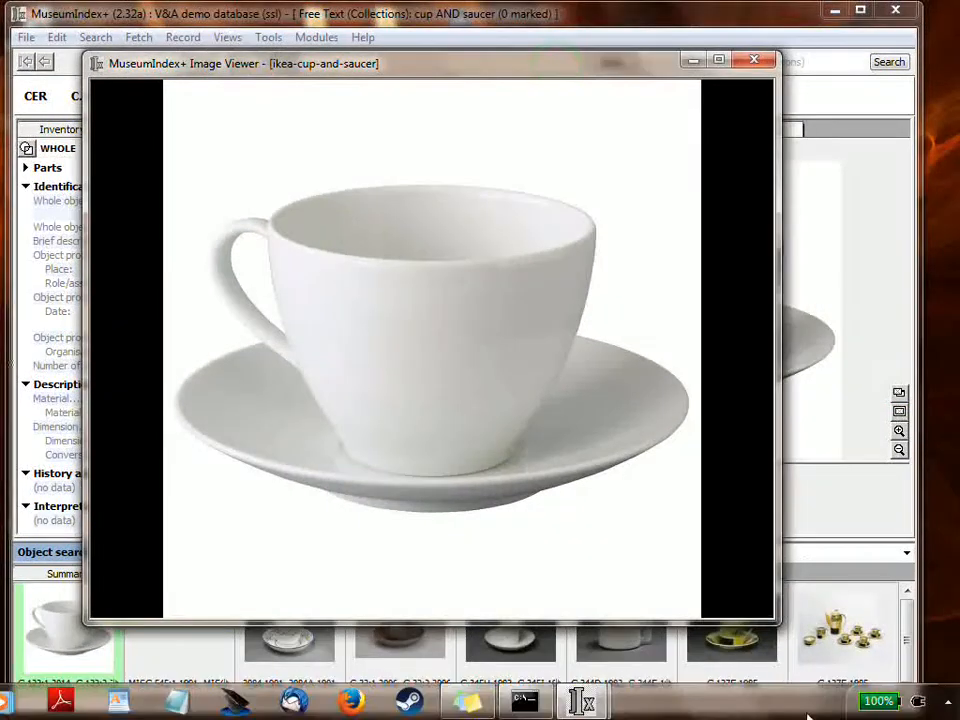
drag(780, 624, 463, 453)
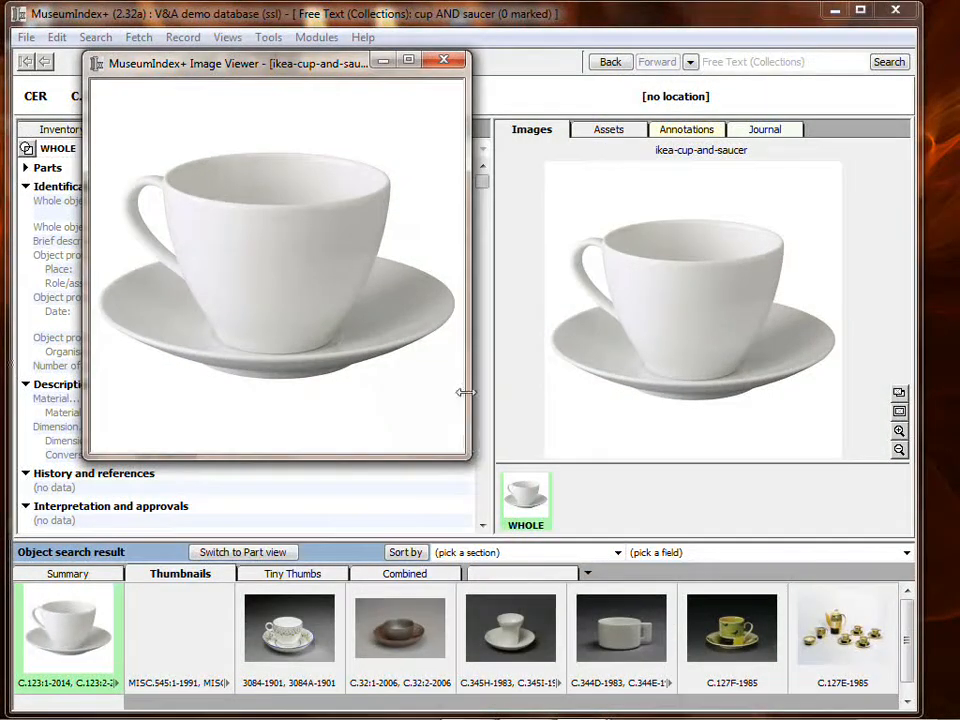
click(446, 62)
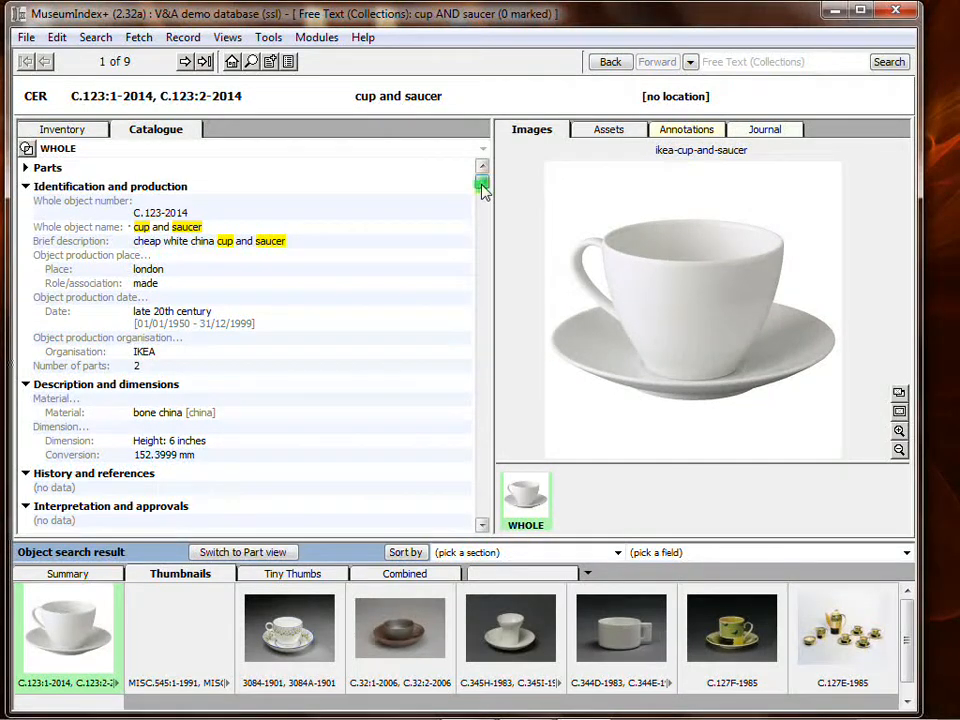
- Add an annotation of type Supporting Image/Asset to the Condition entry in the record's Condition and handling section
drag(483, 190, 488, 305)
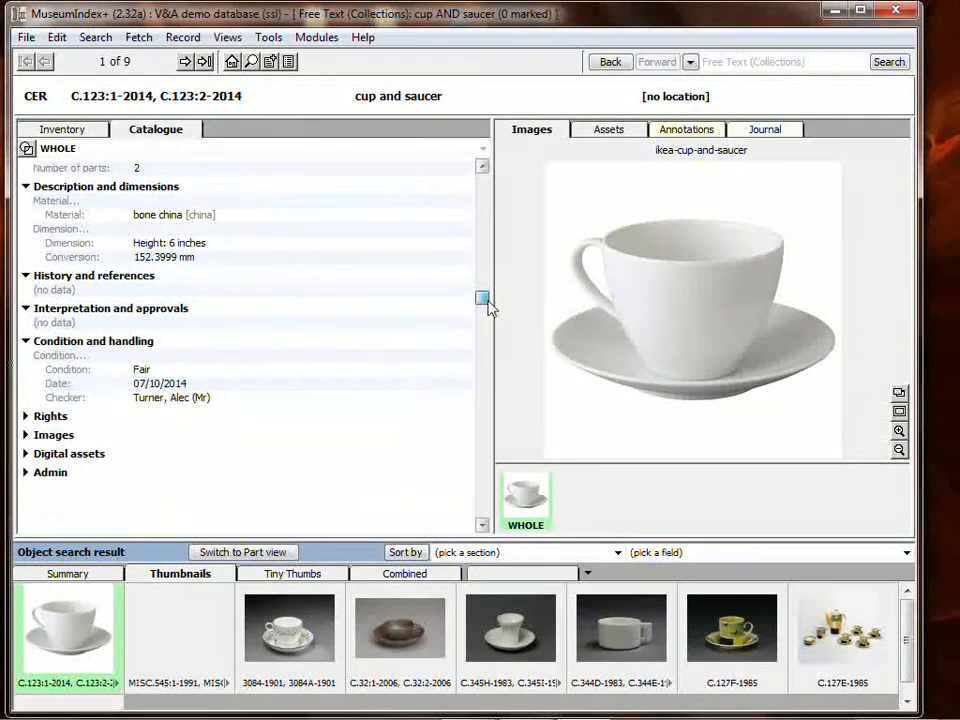
click(104, 343)
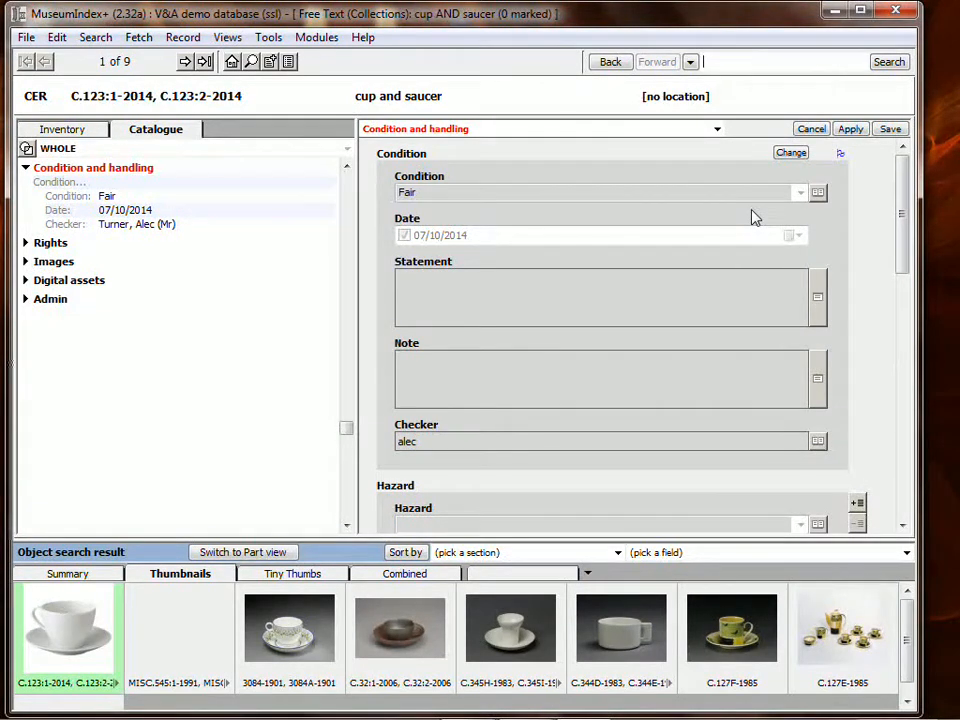
click(840, 157)
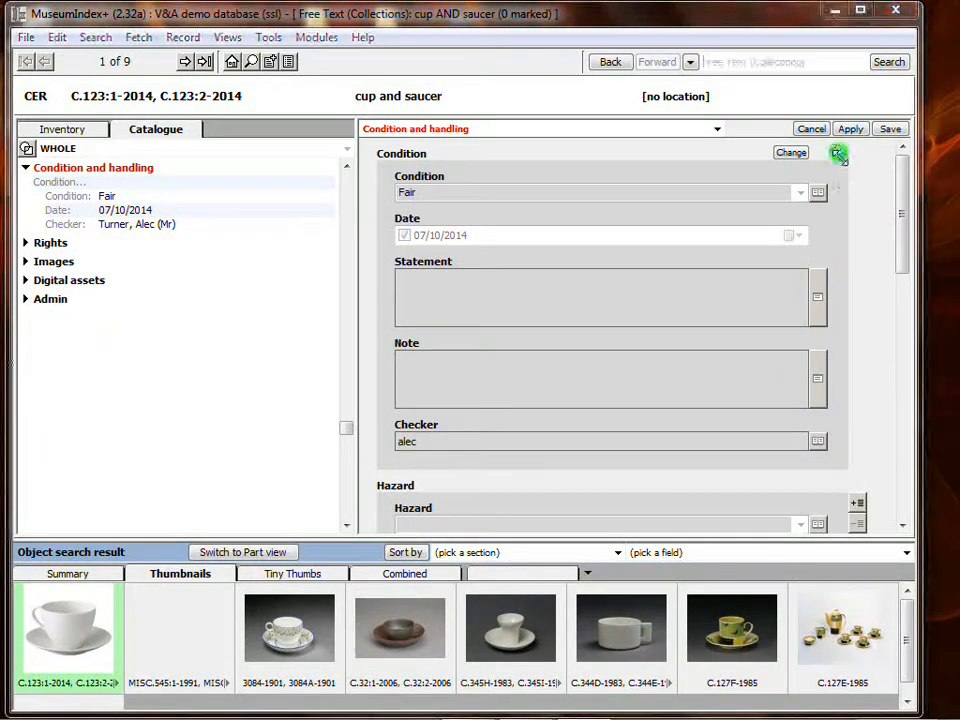
drag(908, 165, 684, 190)
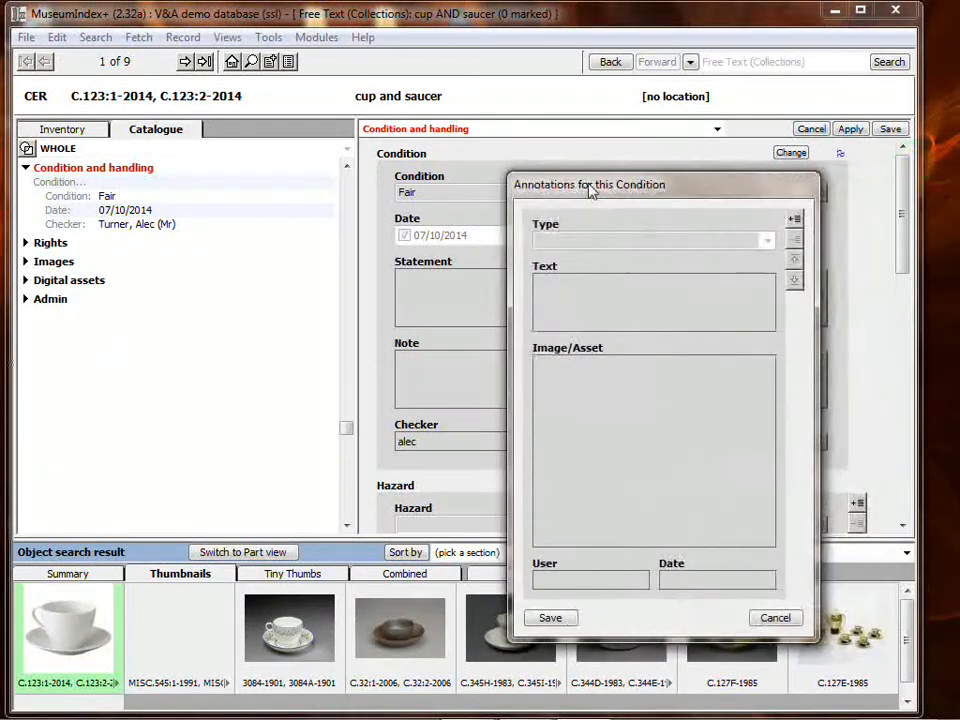
click(794, 219)
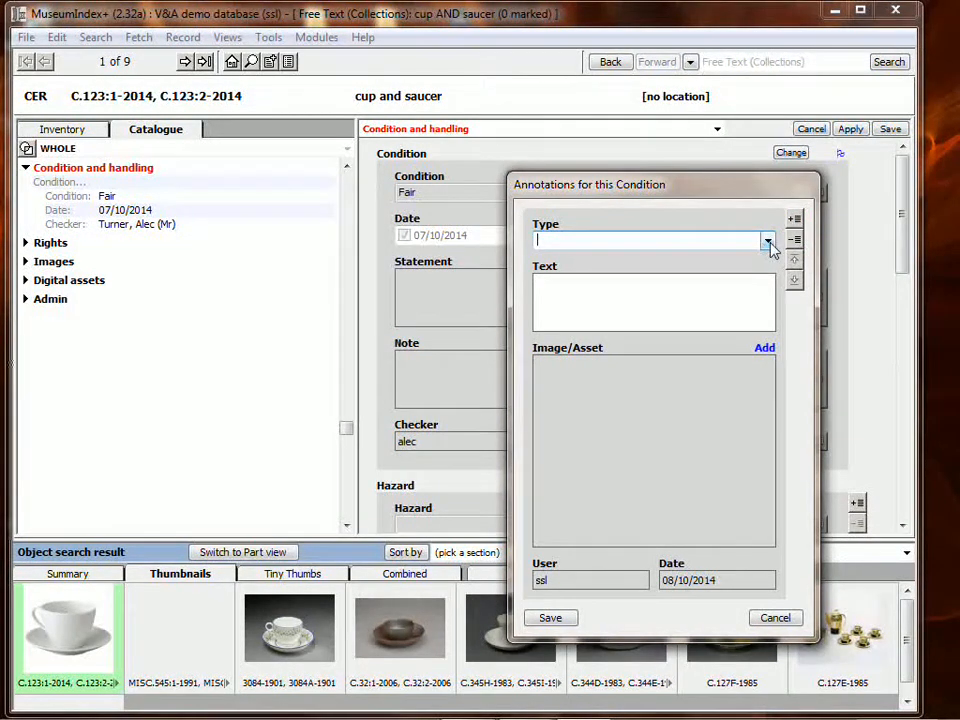
click(767, 242)
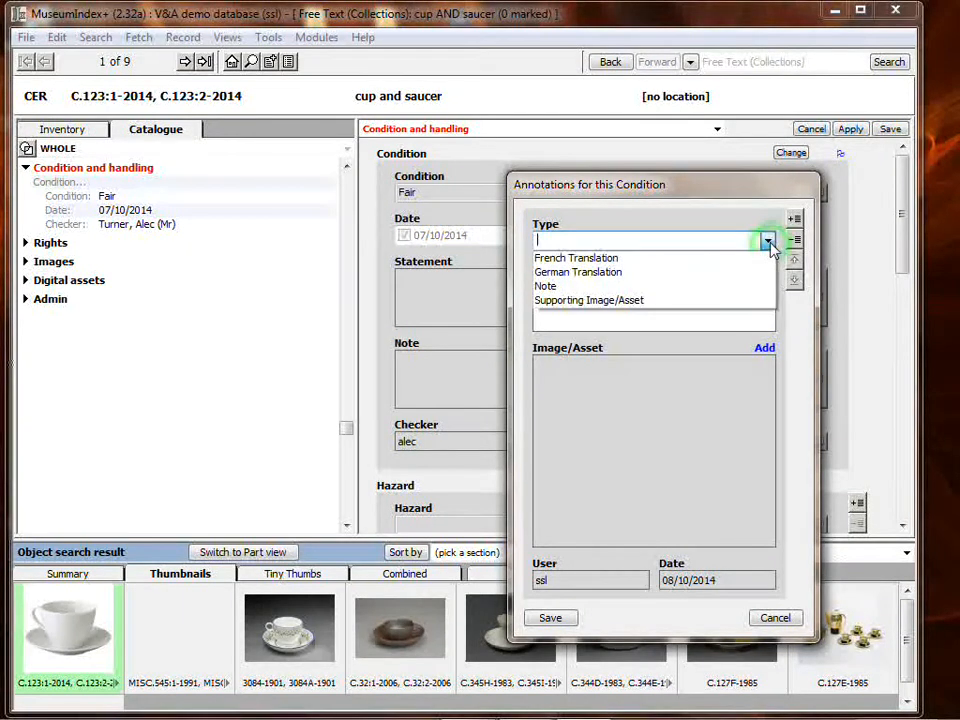
key(Up)
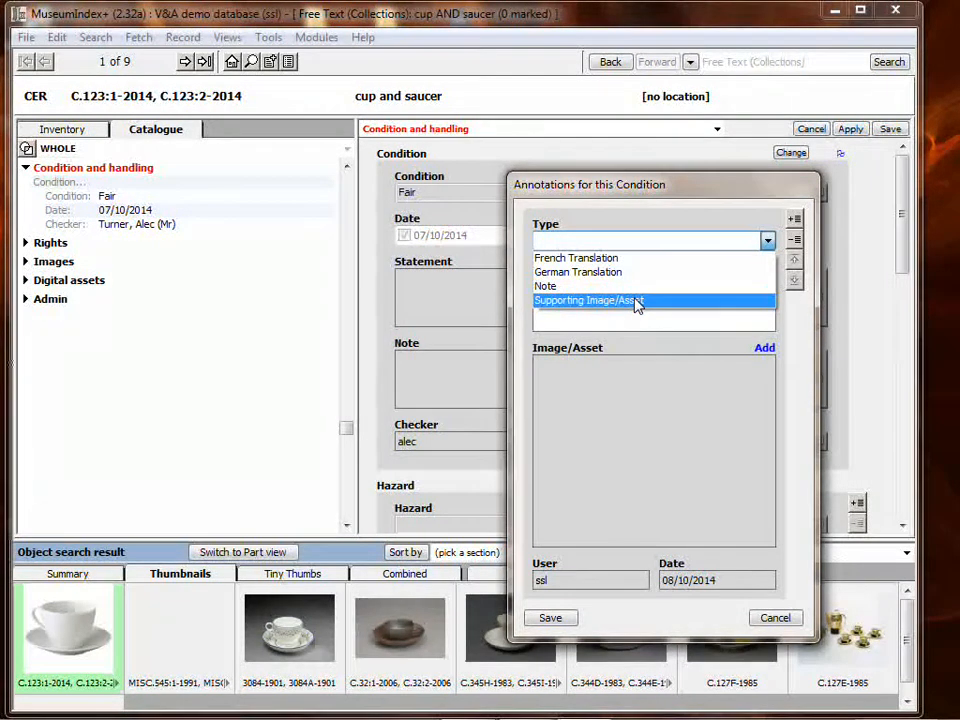
click(636, 301)
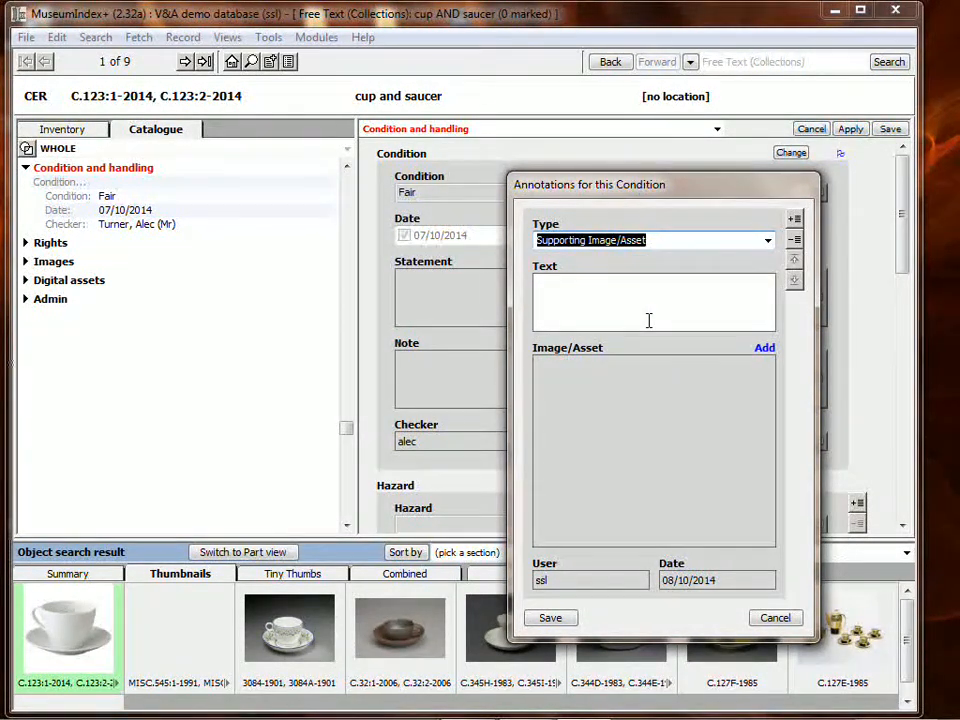
- Enter the condition annotation's text as "Slight damage around handle. See attached image."
click(639, 307)
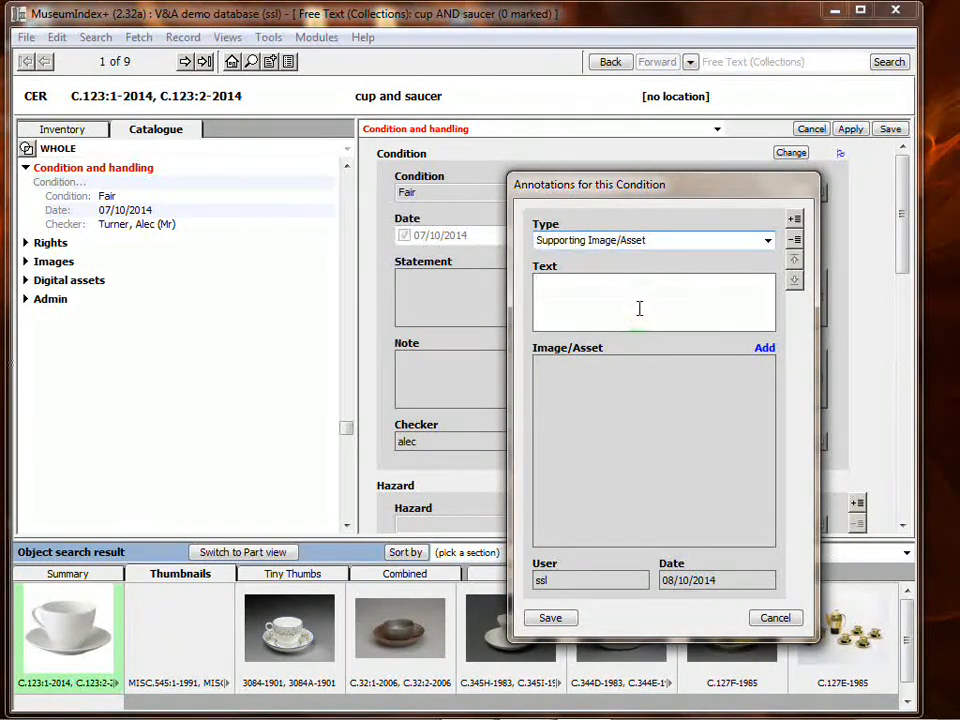
text(Slight damage around handl)
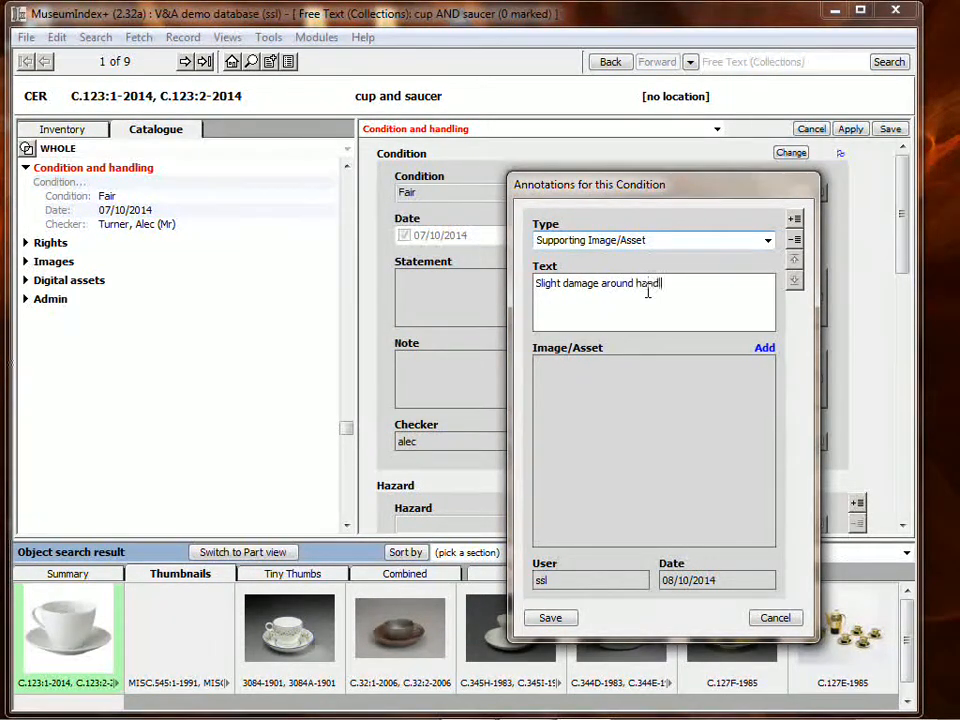
text(e. See attached image.)
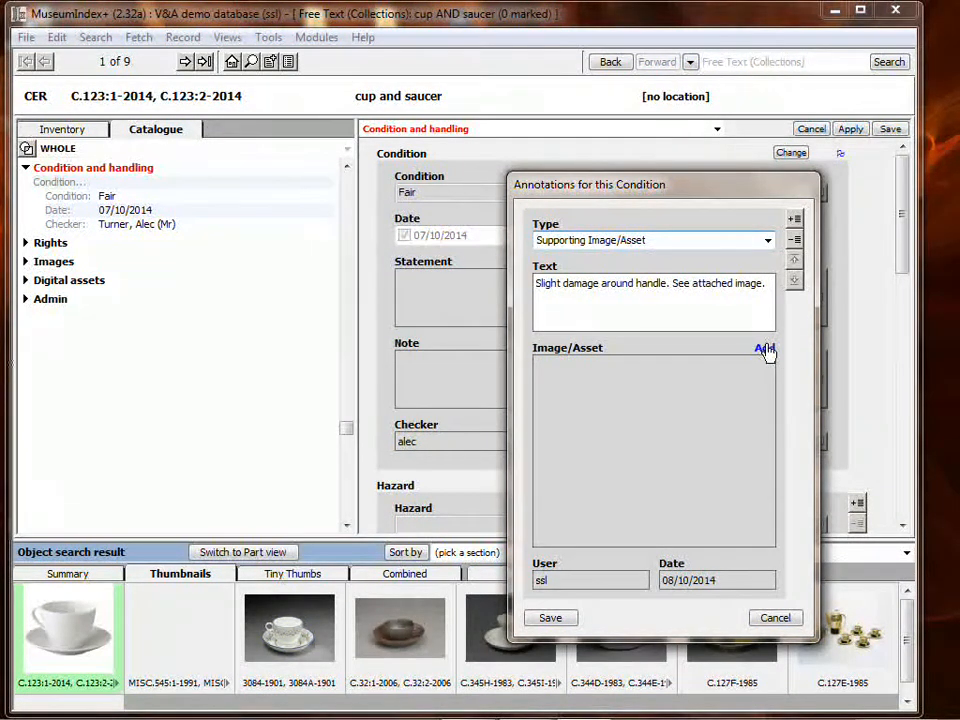
- Import ikea-cup-and-saucer_annotated.JPG from Sample Pictures as the condition annotation's image
click(764, 349)
mouse_move(824, 362)
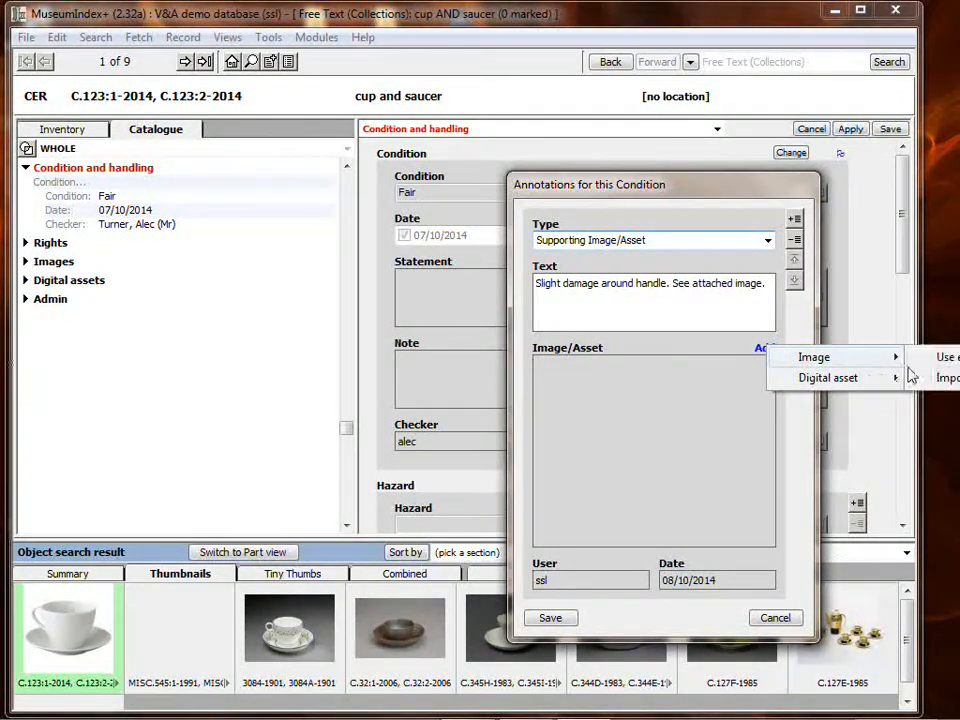
click(945, 378)
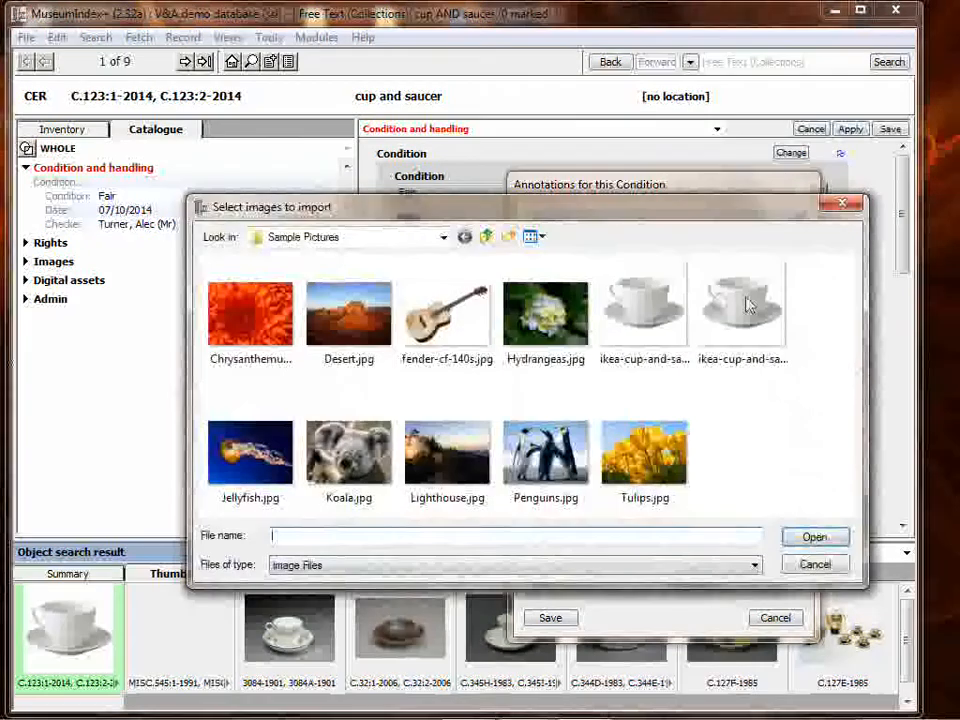
drag(705, 212, 615, 242)
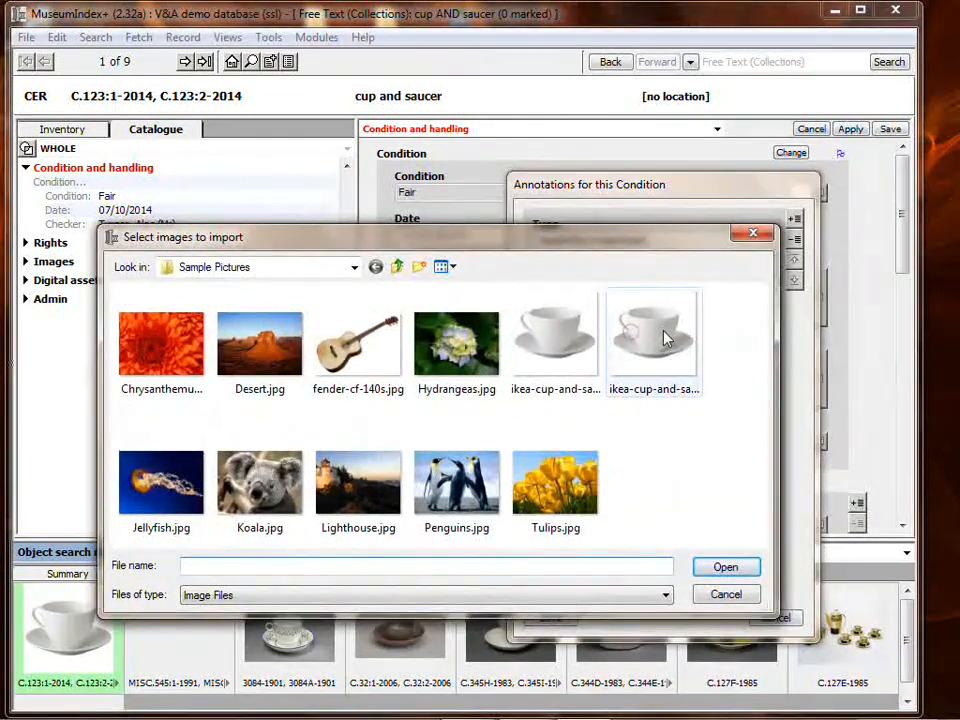
click(660, 330)
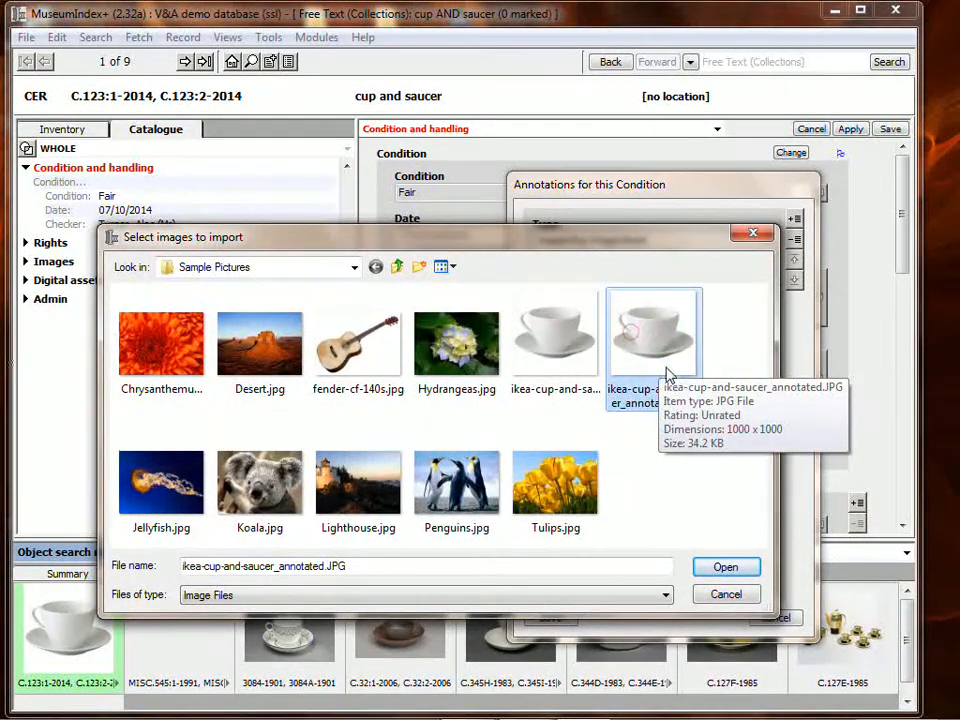
click(739, 569)
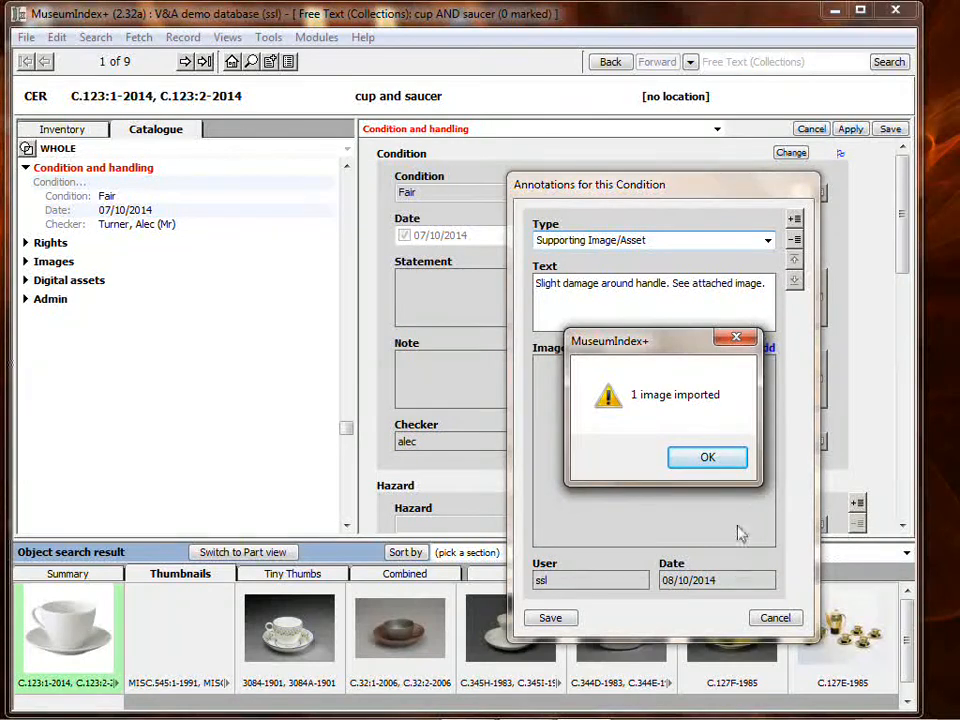
click(707, 457)
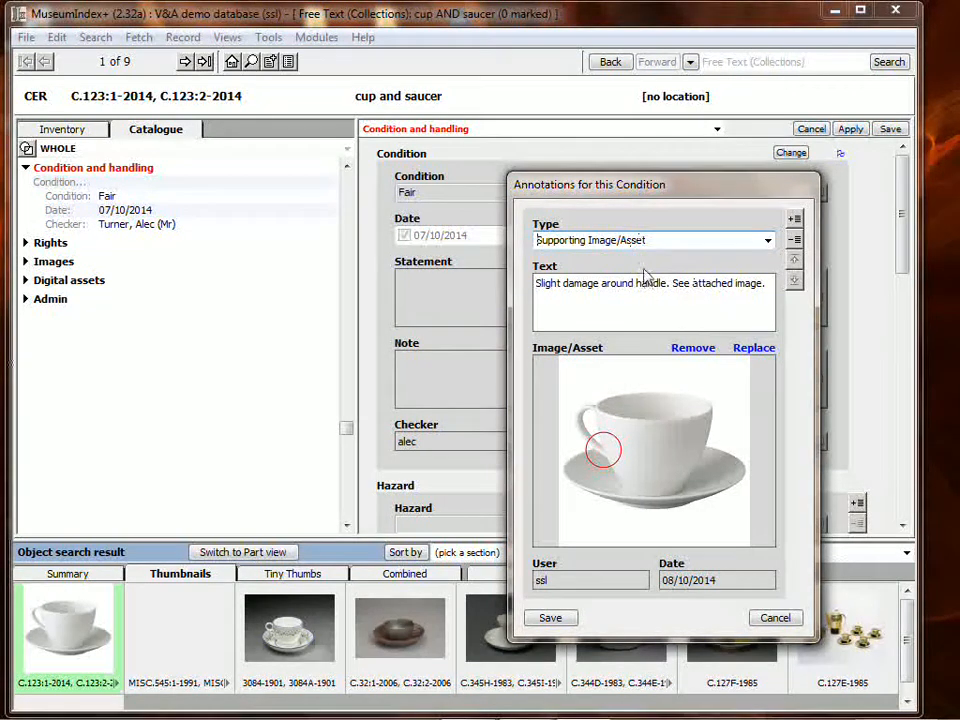
- Save the condition annotation and the changes to the cup and saucer record
click(553, 618)
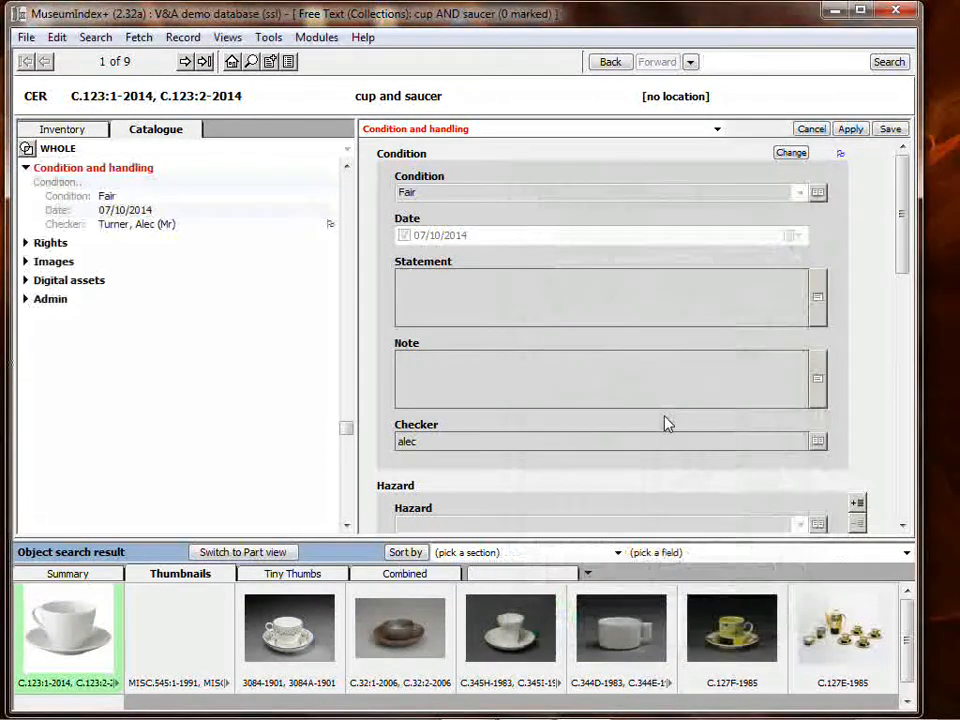
click(889, 129)
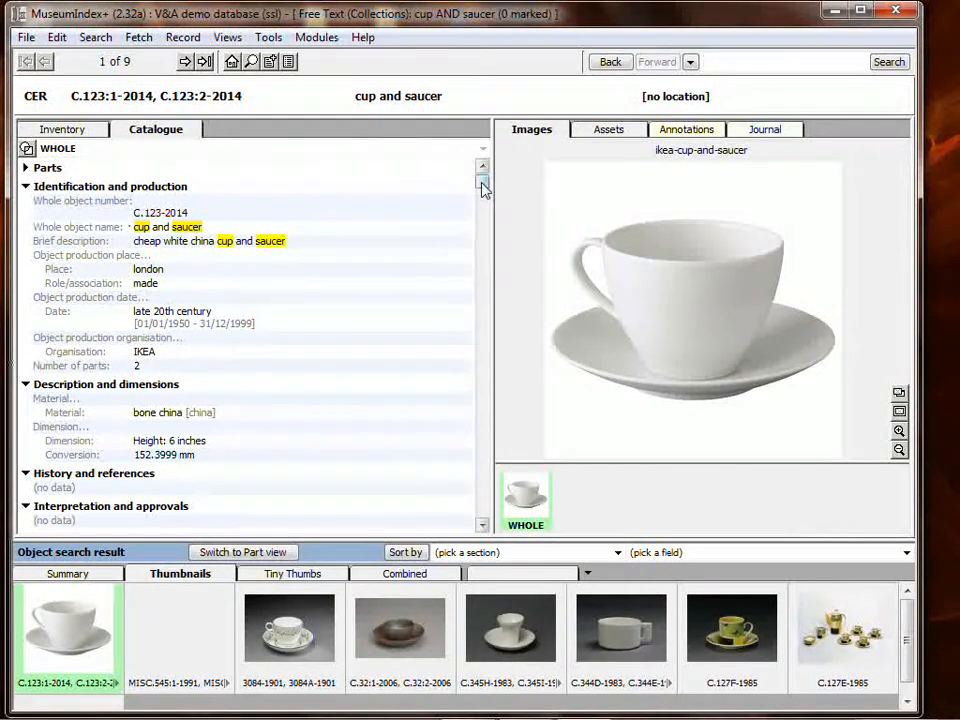
- View the annotation attached to the Condition entry under Condition and handling, and close its window
drag(483, 188, 483, 321)
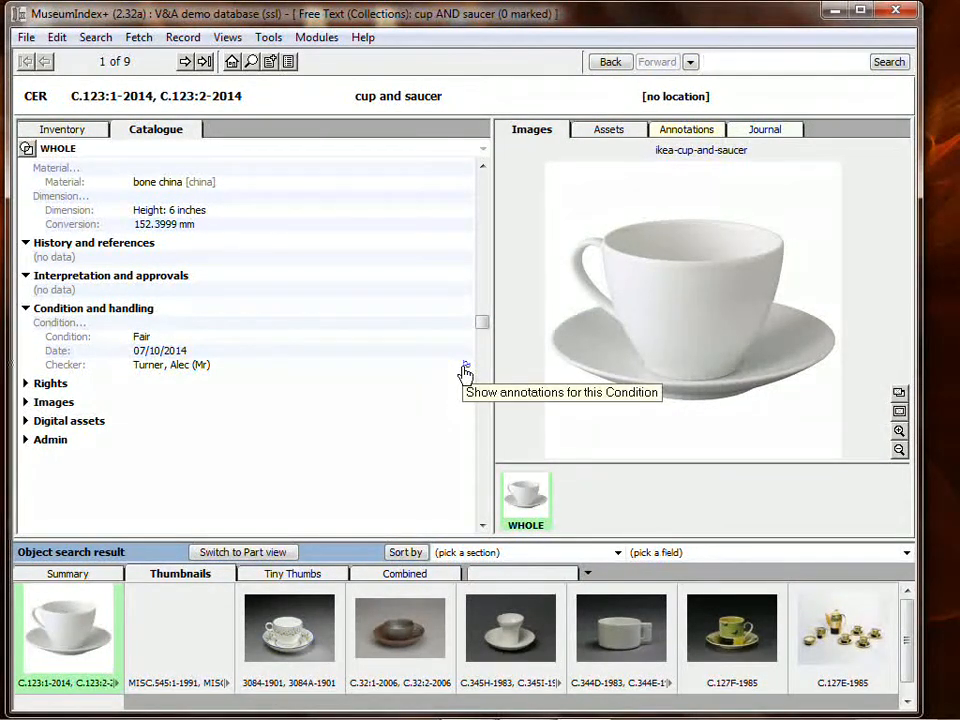
click(465, 372)
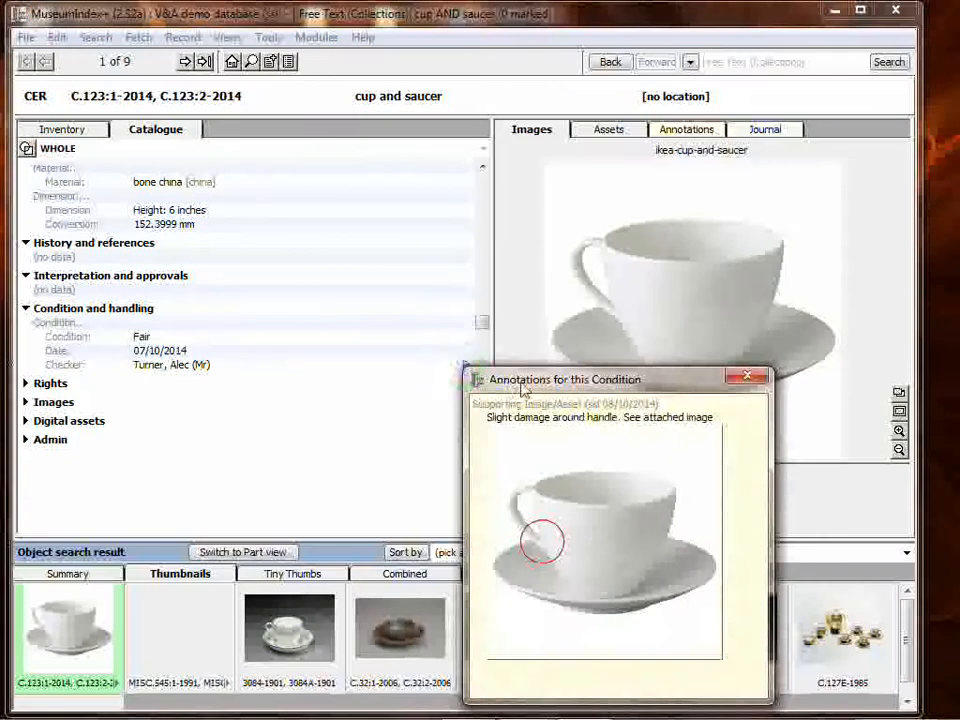
drag(516, 377, 387, 335)
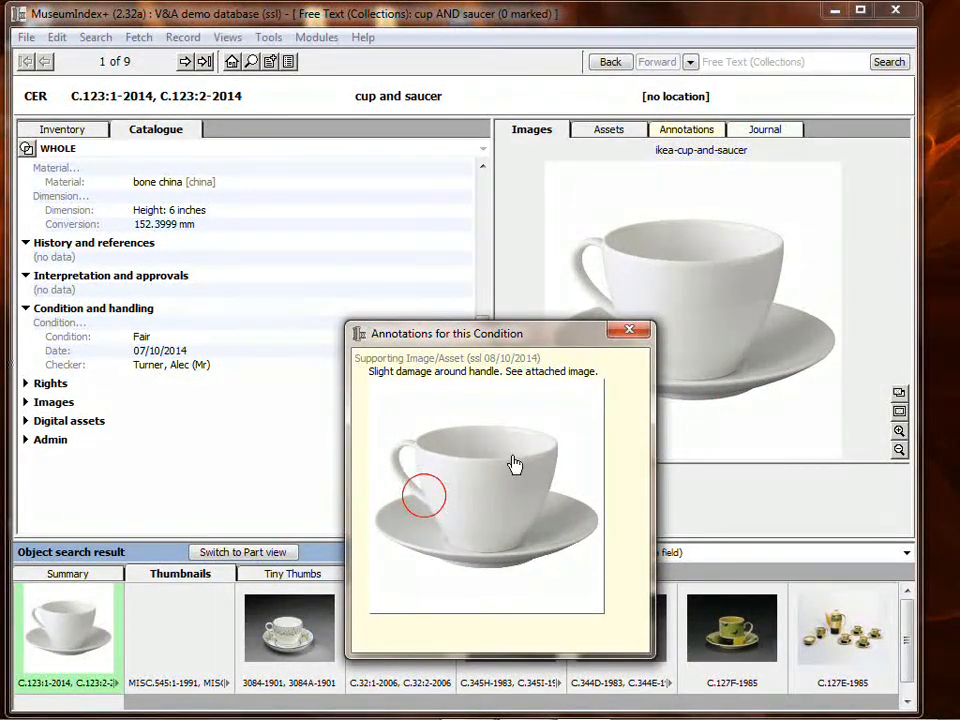
click(637, 336)
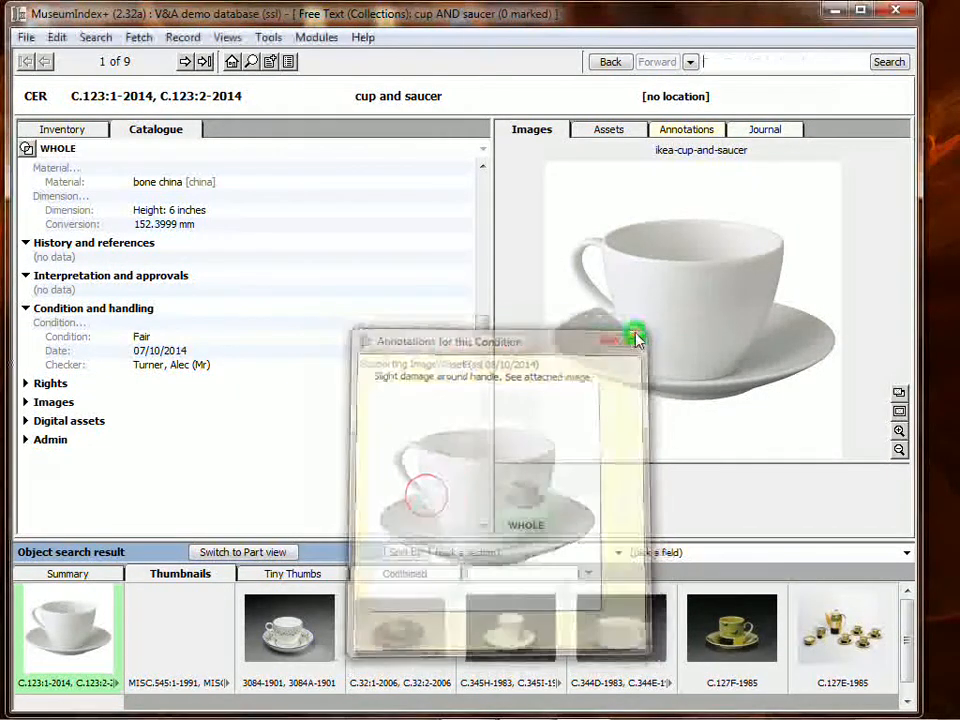
scroll(375, 347, up, 3)
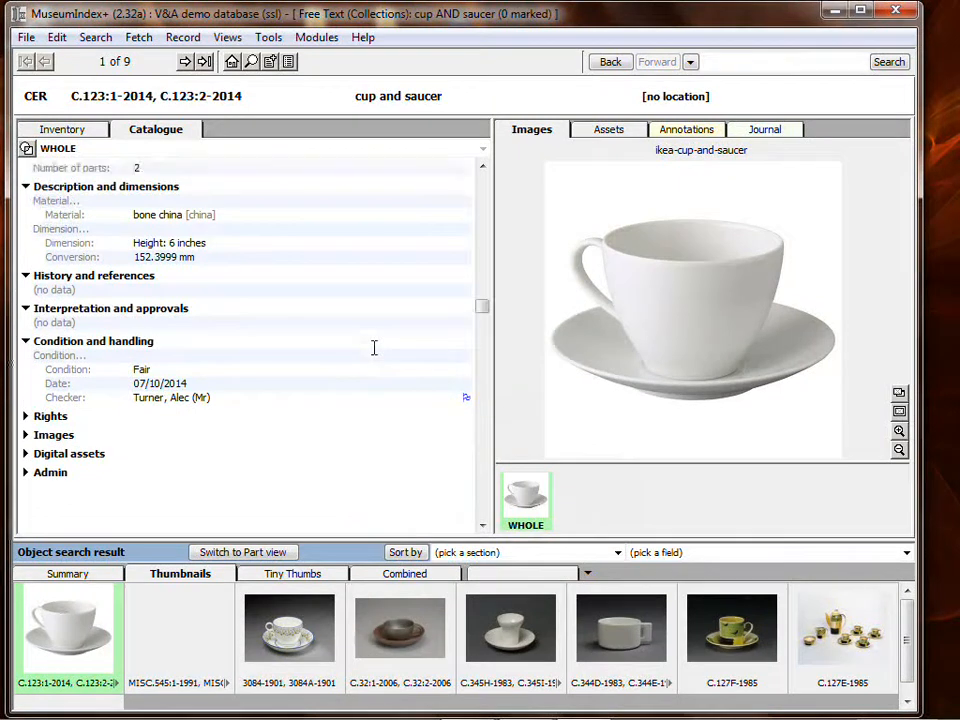